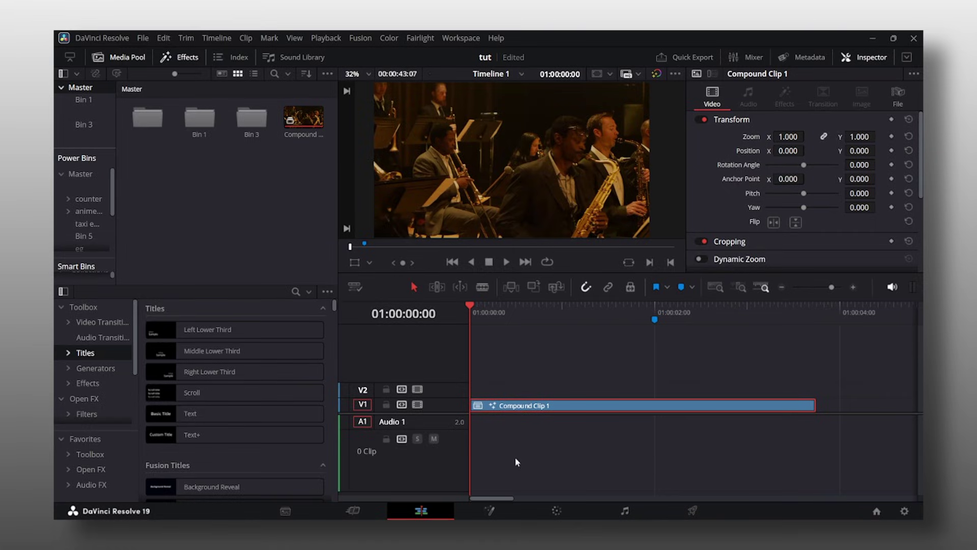
At Marker 1, add a Time Stretcher in Fusion and raise Source Time to 79.8 at frame 48
{"action": "left_click", "coordinate": [655, 308]}
{"action": "key", "text": "shift+5"}
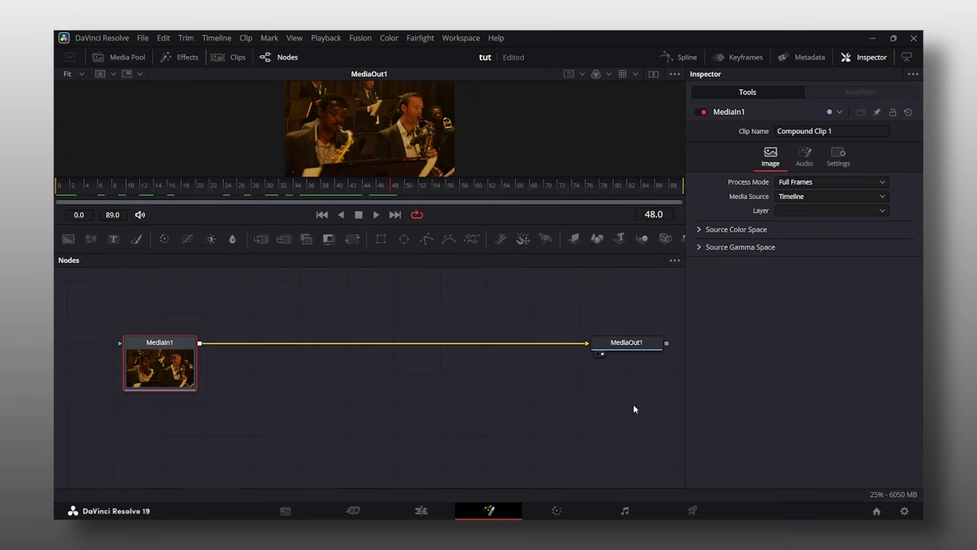
{"action": "key", "text": "shift+space"}
{"action": "type", "text": "time str"}
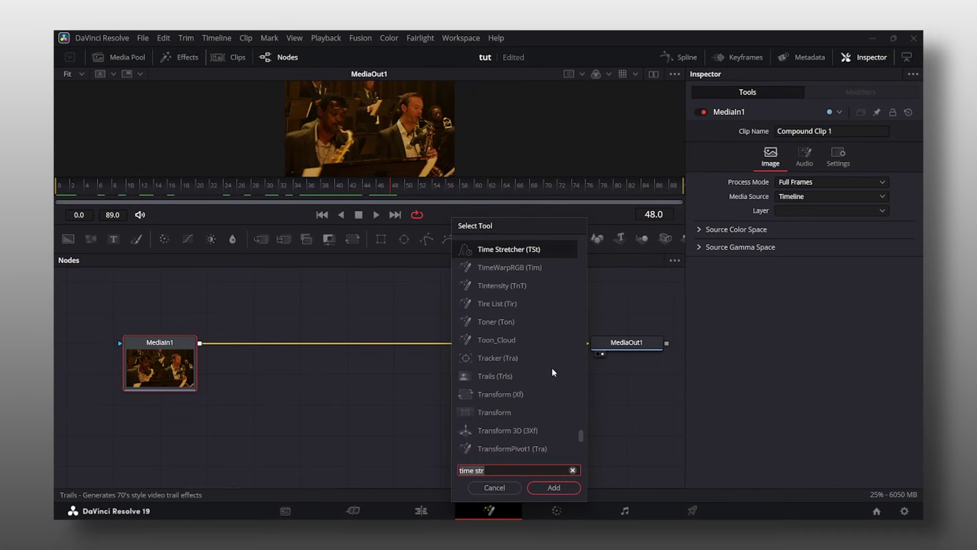
{"action": "left_click", "coordinate": [552, 251]}
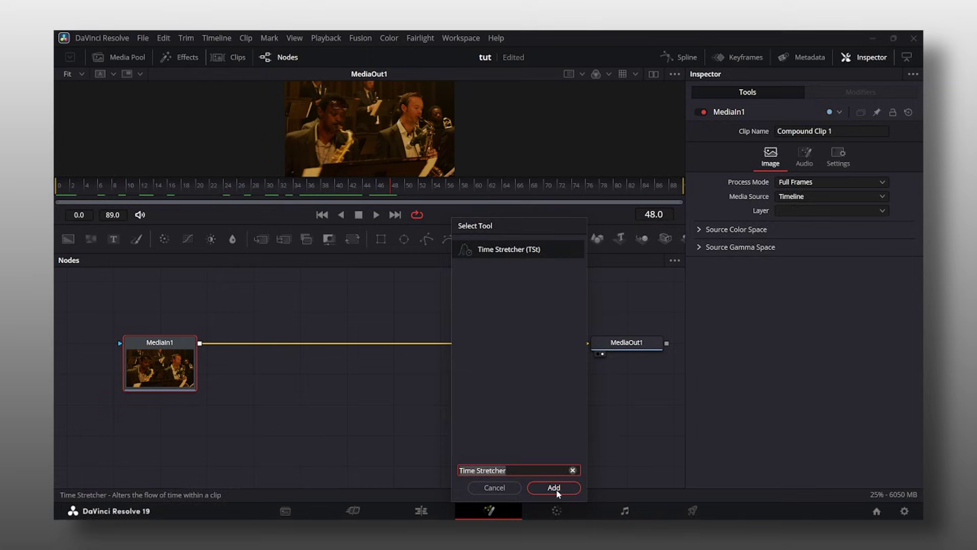
{"action": "left_click", "coordinate": [553, 487]}
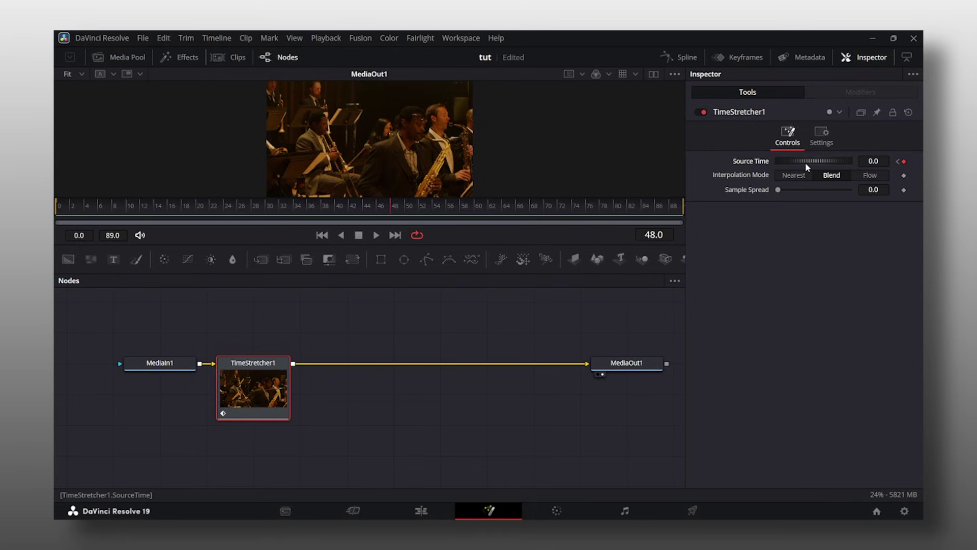
{"action": "mouse_move", "coordinate": [806, 166]}
{"action": "left_mouse_down"}
{"action": "mouse_move", "coordinate": [825, 162]}
{"action": "mouse_move", "coordinate": [814, 162]}
{"action": "left_mouse_up"}
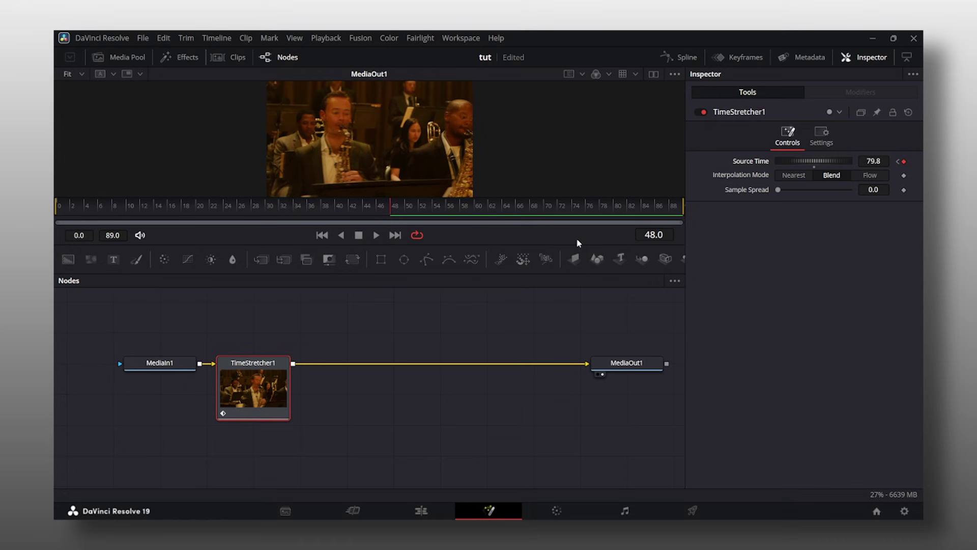
Select Compound Clip 1 and scrub across Marker 1 to preview the retimed motion
{"action": "left_click", "coordinate": [420, 509]}
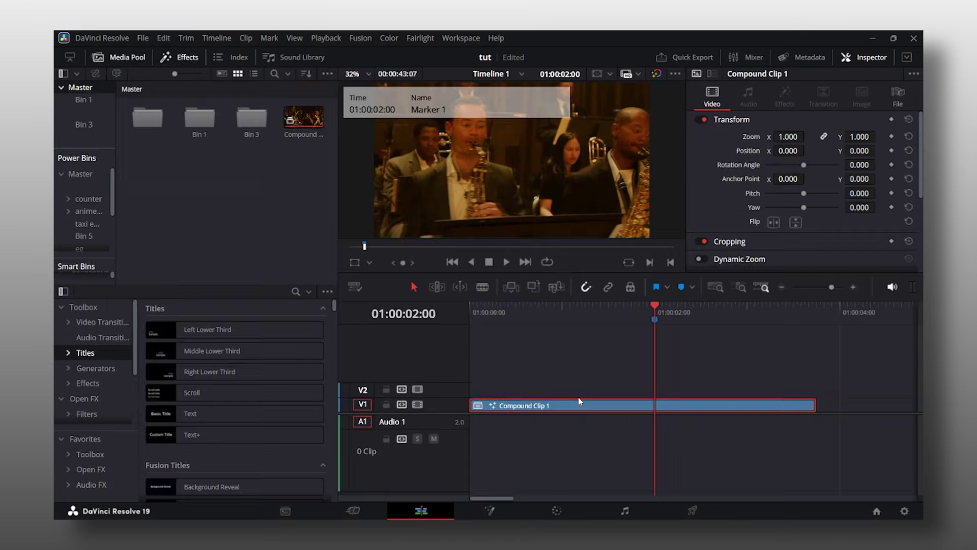
{"action": "left_click", "coordinate": [651, 369]}
{"action": "left_click", "coordinate": [731, 407]}
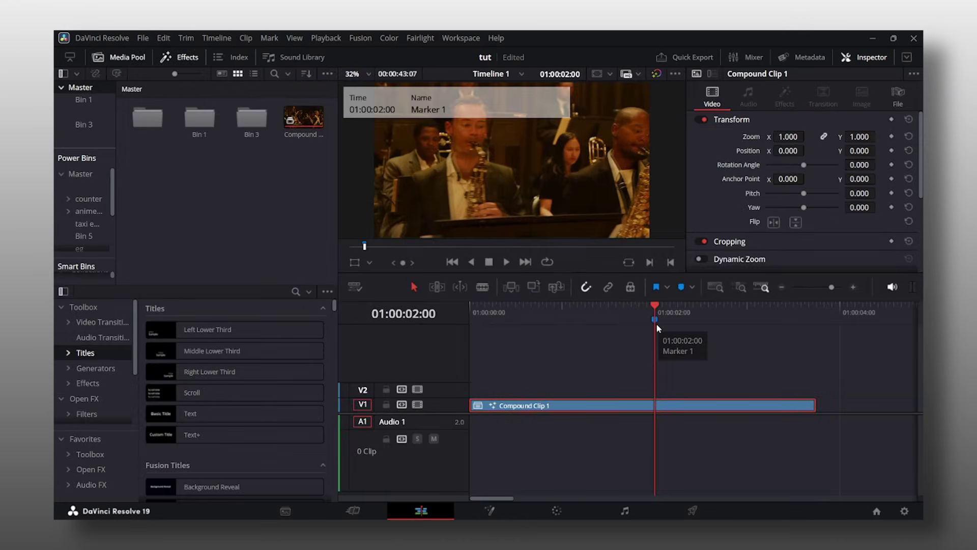
{"action": "mouse_move", "coordinate": [480, 313]}
{"action": "left_mouse_down"}
{"action": "mouse_move", "coordinate": [667, 313]}
{"action": "mouse_move", "coordinate": [701, 316]}
{"action": "mouse_move", "coordinate": [660, 322]}
{"action": "mouse_move", "coordinate": [767, 332]}
{"action": "mouse_move", "coordinate": [759, 338]}
{"action": "left_mouse_up"}
{"action": "left_click", "coordinate": [572, 322]}
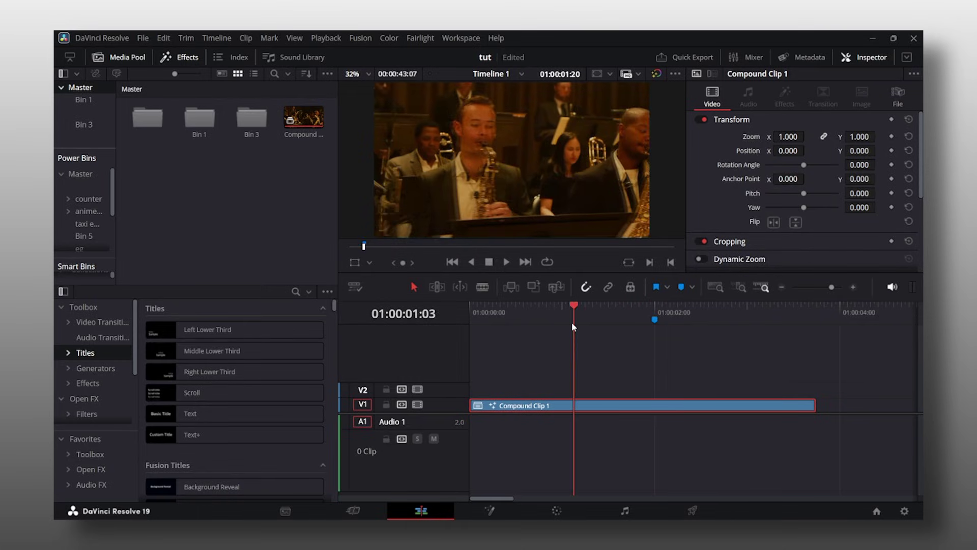
Show TimeStretcher1's Source Time curve in the Spline editor and smooth all its keyframes
{"action": "key", "text": "shift+5"}
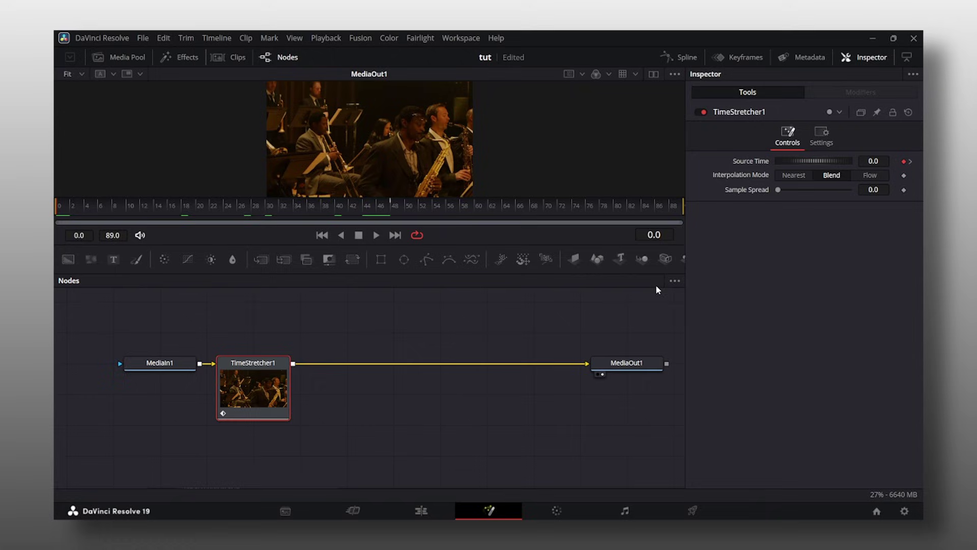
{"action": "left_click", "coordinate": [679, 57]}
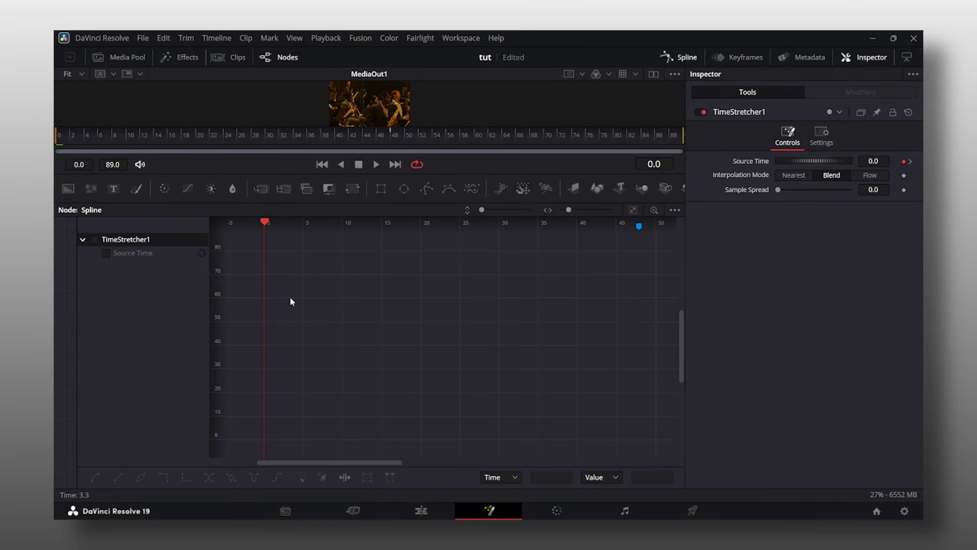
{"action": "left_click", "coordinate": [104, 239]}
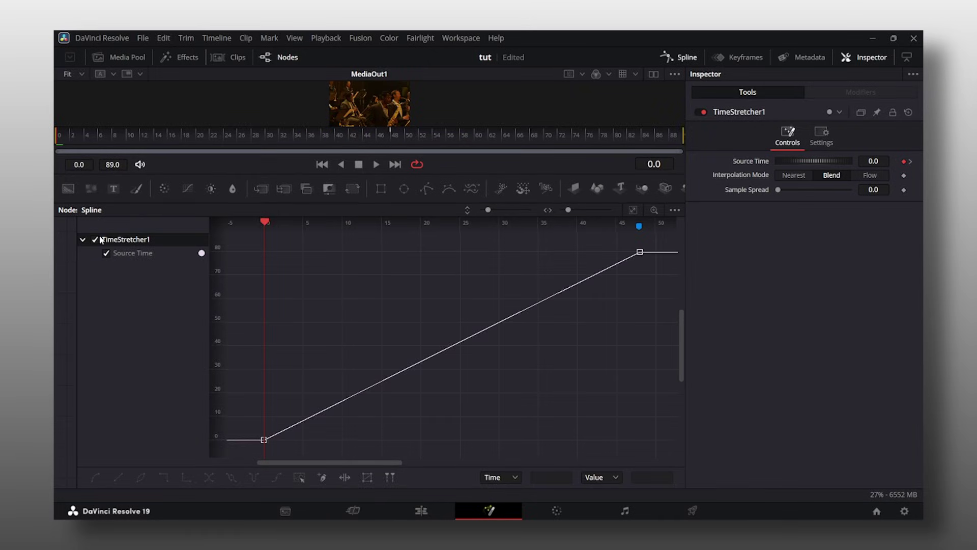
{"action": "key", "text": "ctrl+a"}
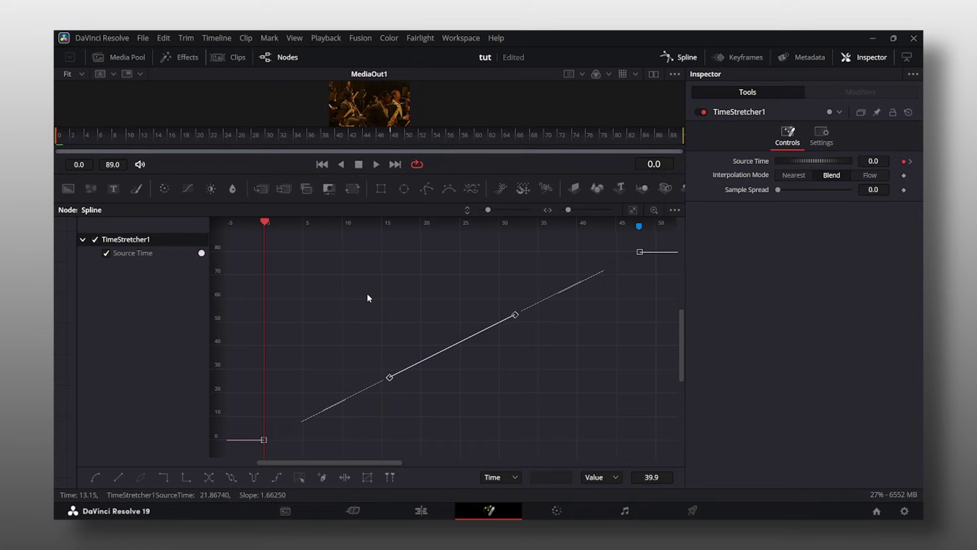
{"action": "key", "text": "shift+s"}
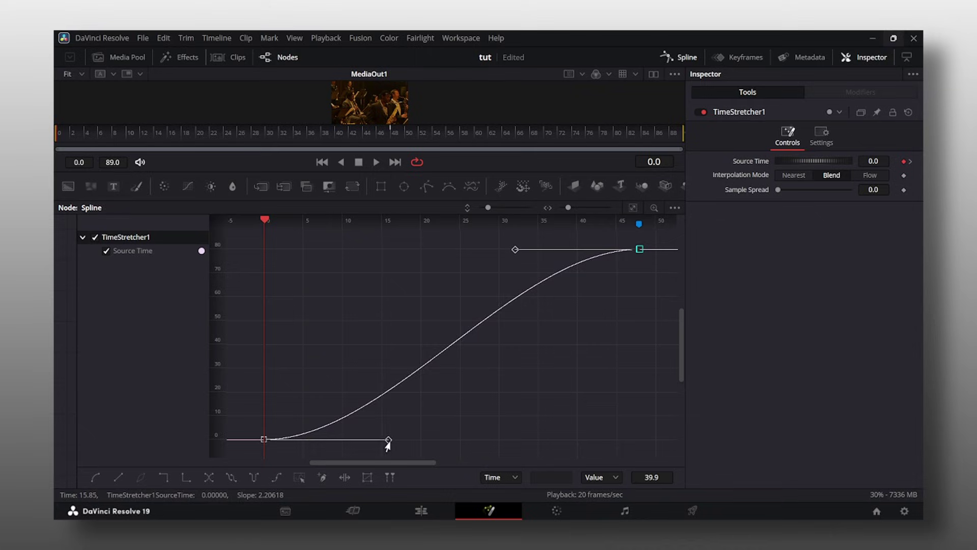
Steepen the curve's start and flatten its approach to the end keyframe, then play it back
{"action": "left_click_drag", "start_coordinate": [387, 440], "coordinate": [299, 279]}
{"action": "left_click", "coordinate": [523, 220]}
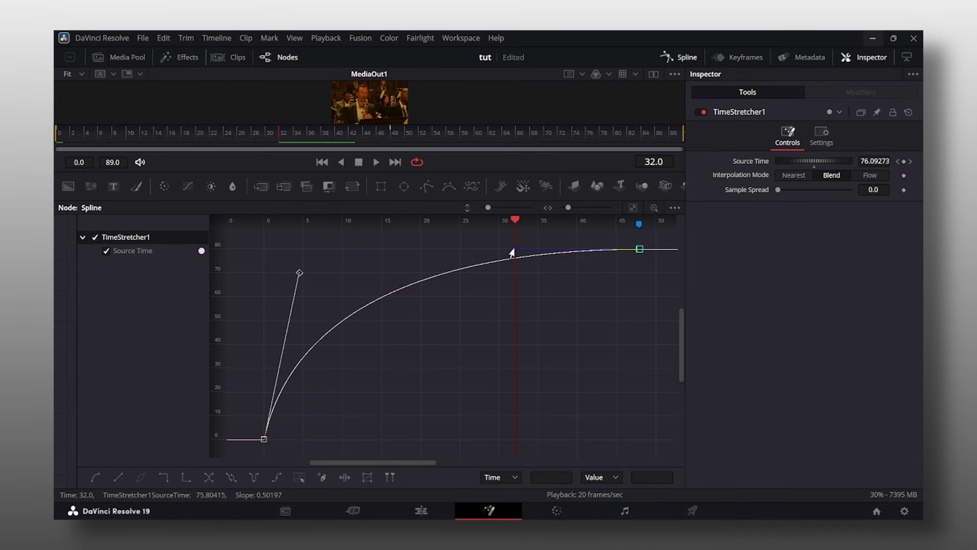
{"action": "left_click_drag", "start_coordinate": [514, 250], "coordinate": [305, 271]}
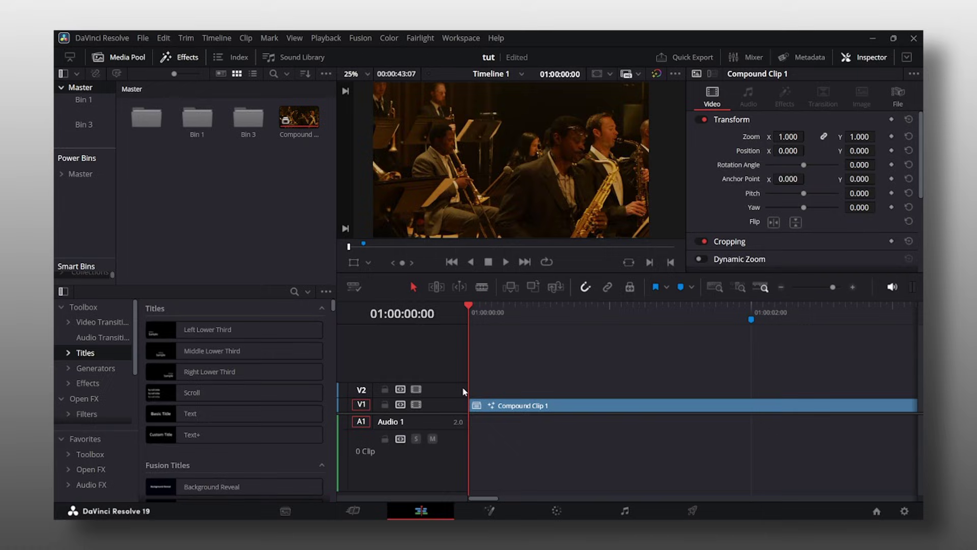
{"action": "key", "text": "space"}
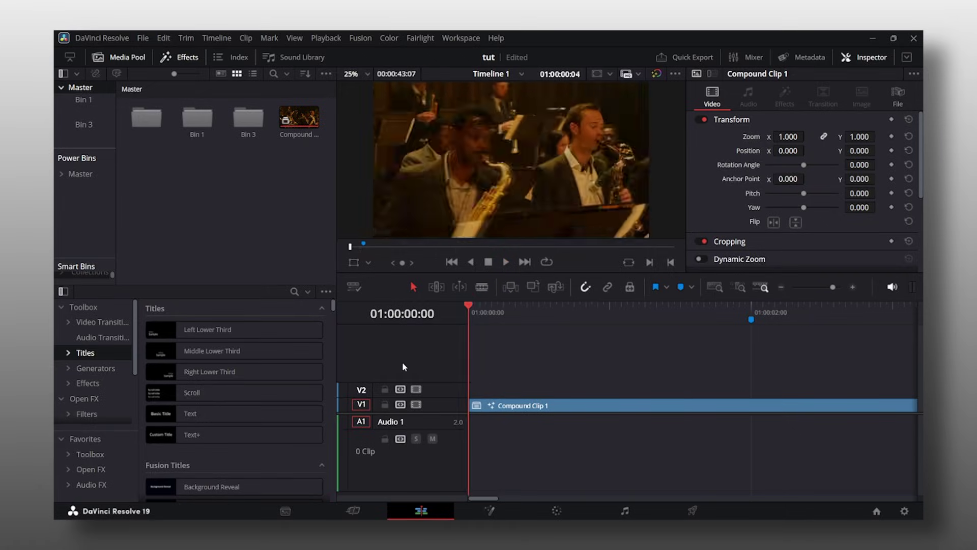
{"action": "key", "text": "space"}
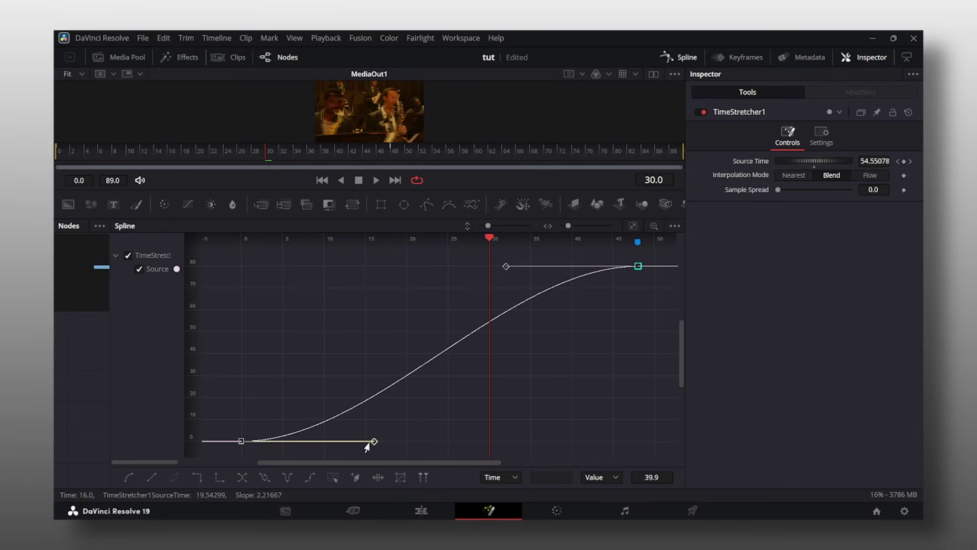
Rework both keyframes' Bézier handles so the ramp speeds up sharply at the end, previewing playback
{"action": "left_click_drag", "start_coordinate": [367, 444], "coordinate": [313, 321]}
{"action": "left_click_drag", "start_coordinate": [505, 269], "coordinate": [342, 295]}
{"action": "left_click_drag", "start_coordinate": [312, 326], "coordinate": [327, 299]}
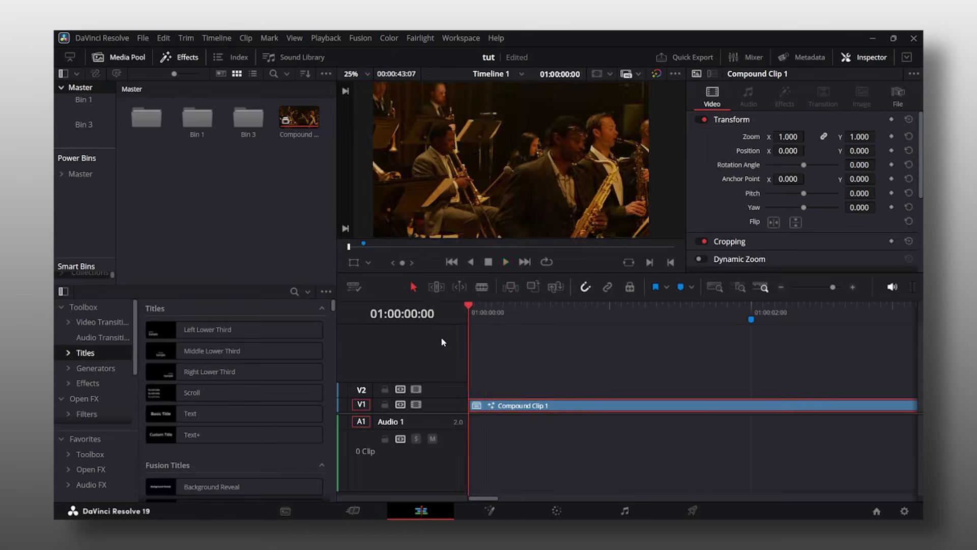
{"action": "key", "text": "space"}
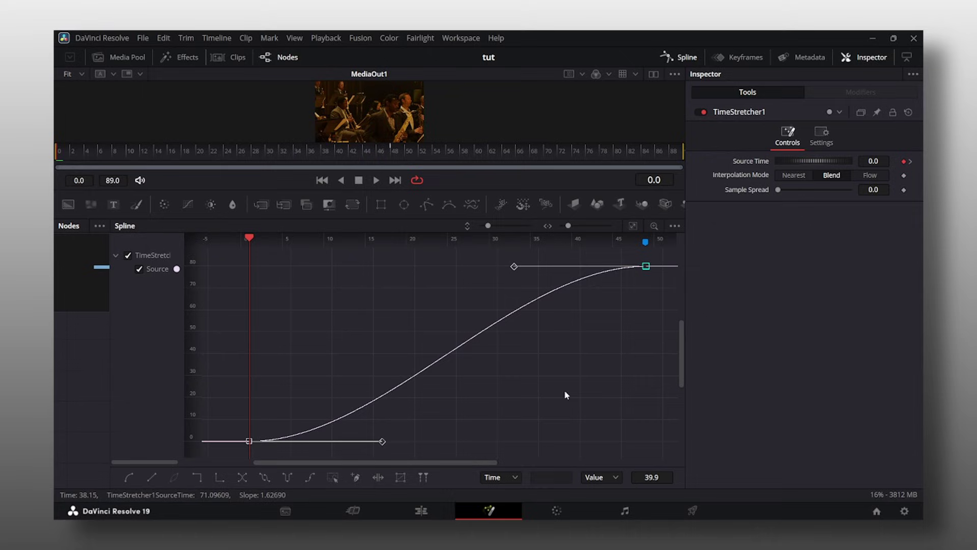
{"action": "left_click_drag", "start_coordinate": [513, 268], "coordinate": [628, 410]}
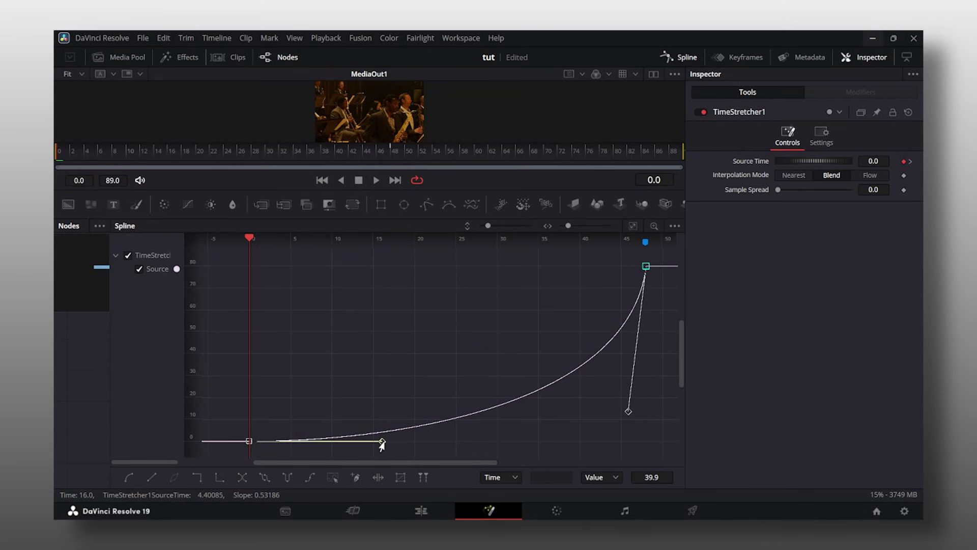
{"action": "left_click_drag", "start_coordinate": [382, 444], "coordinate": [299, 295]}
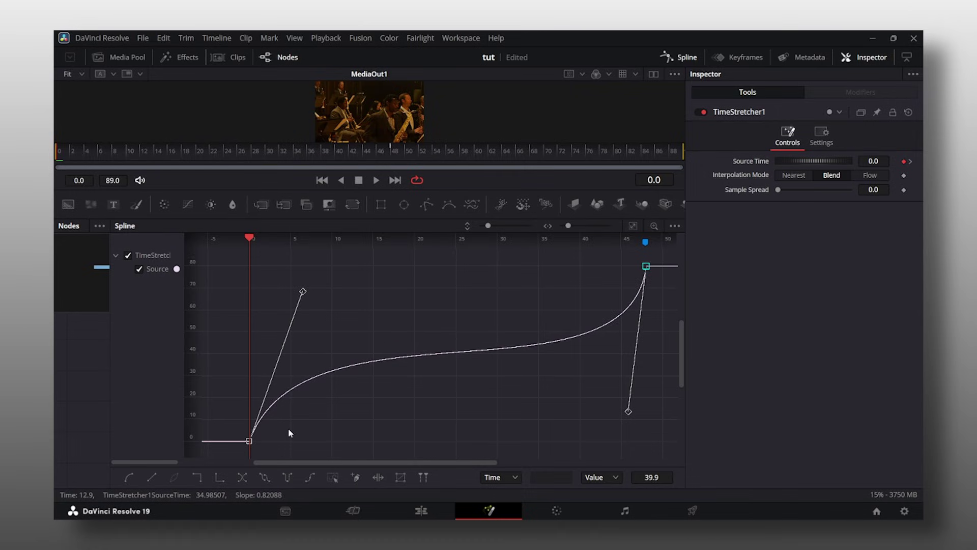
{"action": "key", "text": "shift+4"}
{"action": "key", "text": "space"}
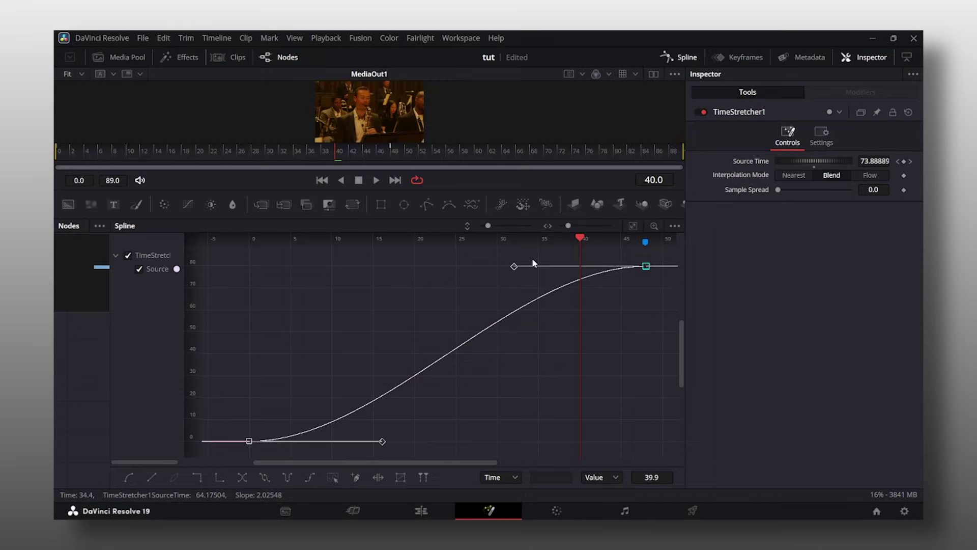
Slow the start and push the acceleration closer to the end, then replay from the start
{"action": "left_click_drag", "start_coordinate": [514, 267], "coordinate": [641, 367]}
{"action": "left_click_drag", "start_coordinate": [383, 441], "coordinate": [535, 420]}
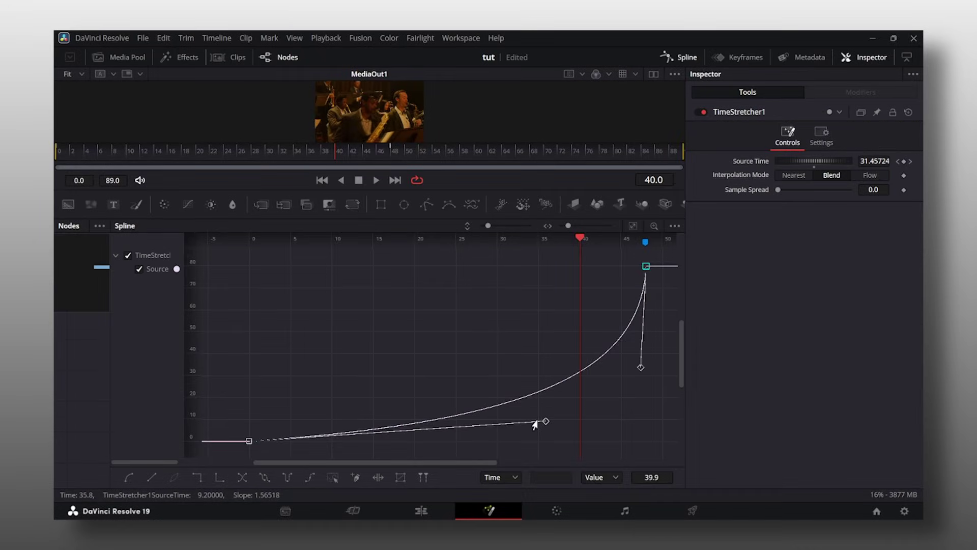
{"action": "left_click_drag", "start_coordinate": [641, 367], "coordinate": [520, 420]}
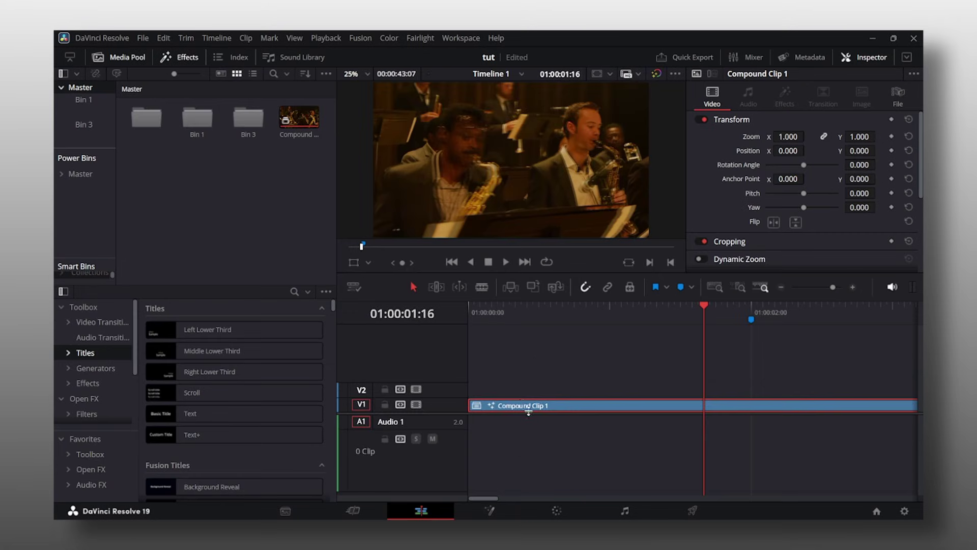
{"action": "left_click_drag", "start_coordinate": [704, 306], "coordinate": [455, 324]}
{"action": "key", "text": "space"}
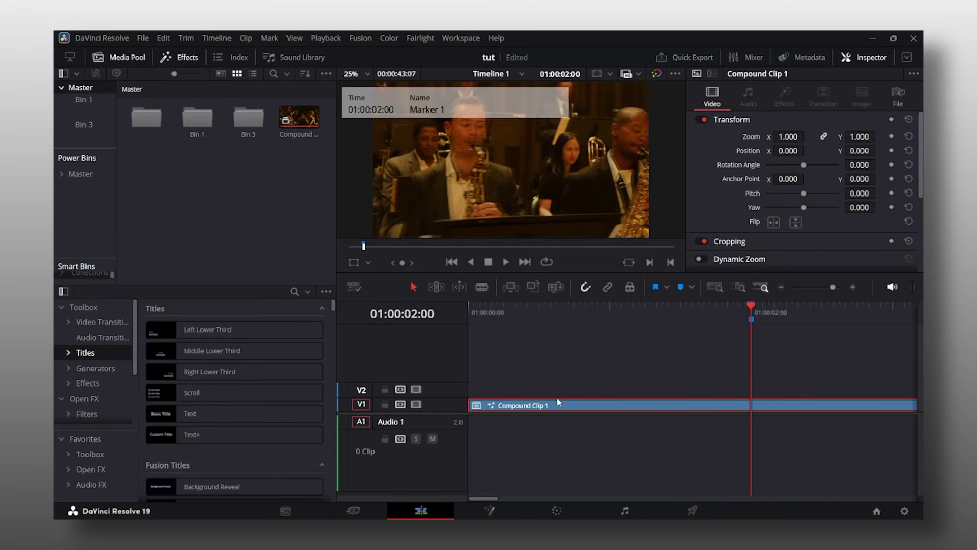
Split Compound Clip 1 at the 2-second marker, delete the right piece, and play the result
{"action": "key", "text": "ctrl+b"}
{"action": "left_click", "coordinate": [803, 411]}
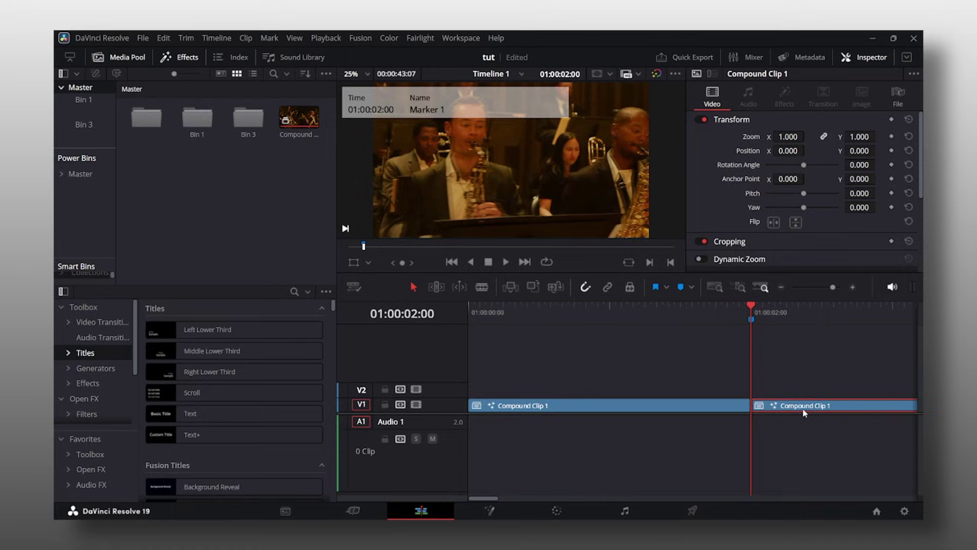
{"action": "key", "text": "Delete"}
{"action": "left_click_drag", "start_coordinate": [748, 305], "coordinate": [475, 305]}
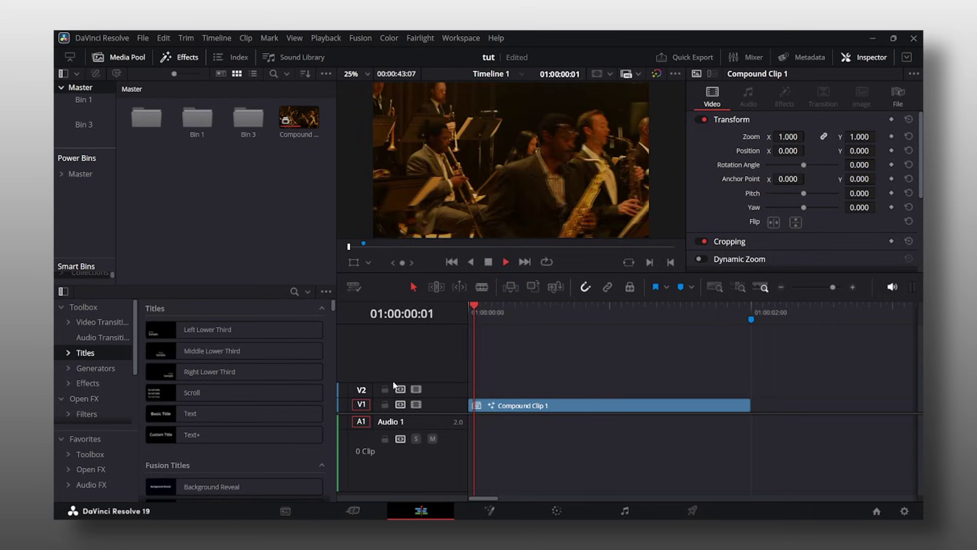
{"action": "key", "text": "space"}
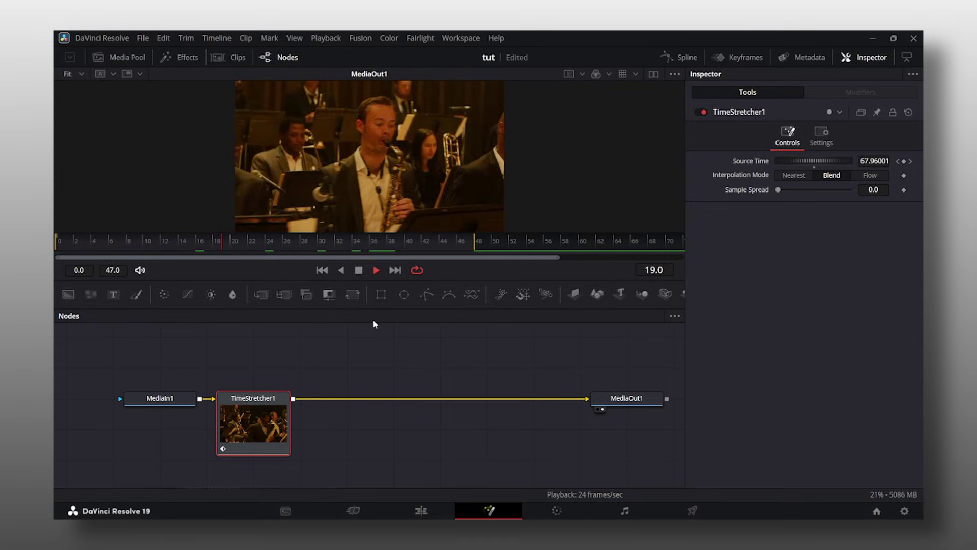
Move TimeStretcher1 beside MediaOut1 and add an Optical Flow node after MediaIn1
{"action": "left_click_drag", "start_coordinate": [253, 422], "coordinate": [300, 422]}
{"action": "left_click_drag", "start_coordinate": [386, 420], "coordinate": [511, 412]}
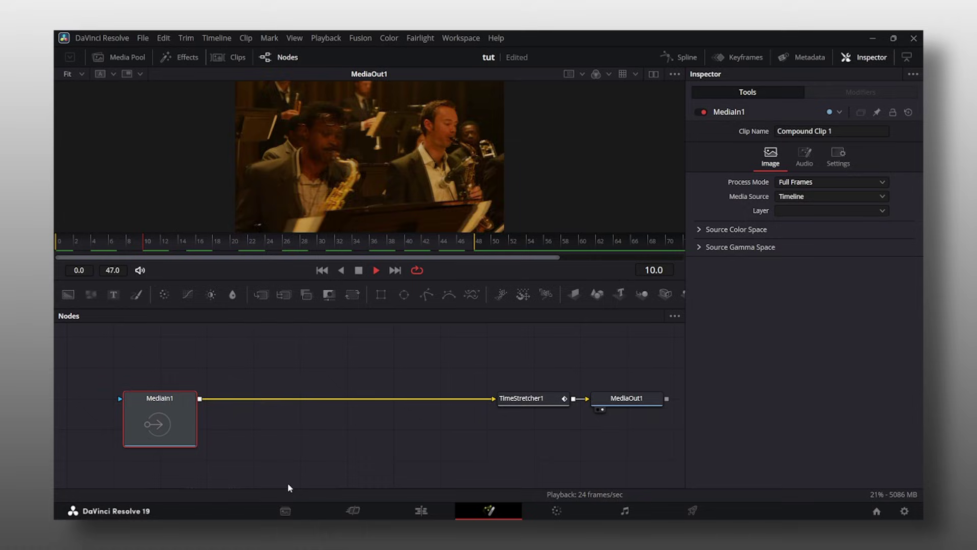
{"action": "key", "text": "shift+space"}
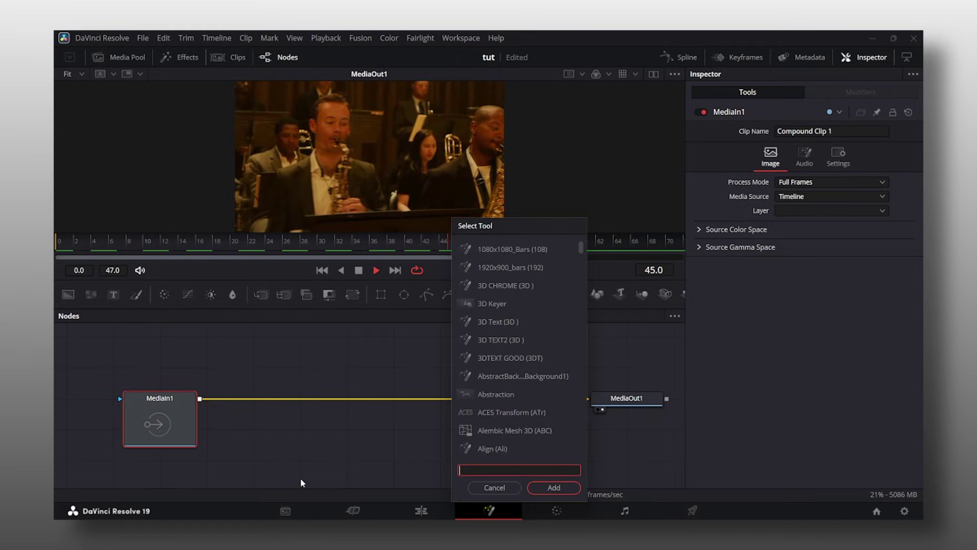
{"action": "type", "text": "OPT"}
{"action": "left_click", "coordinate": [508, 286]}
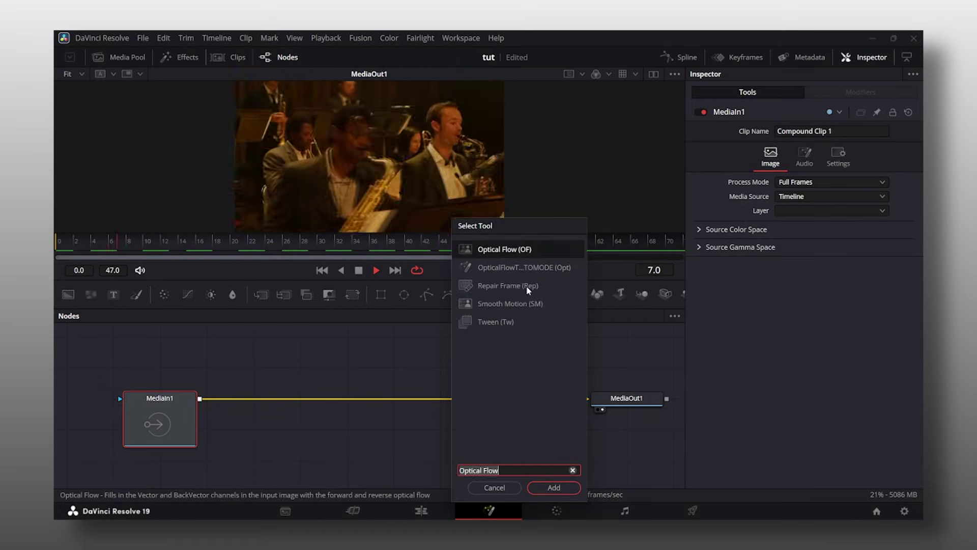
{"action": "key", "text": "Return"}
Set TimeStretcher1 to Flow interpolation with Clamp Edges and Backward Next, then play it back
{"action": "left_click", "coordinate": [530, 402]}
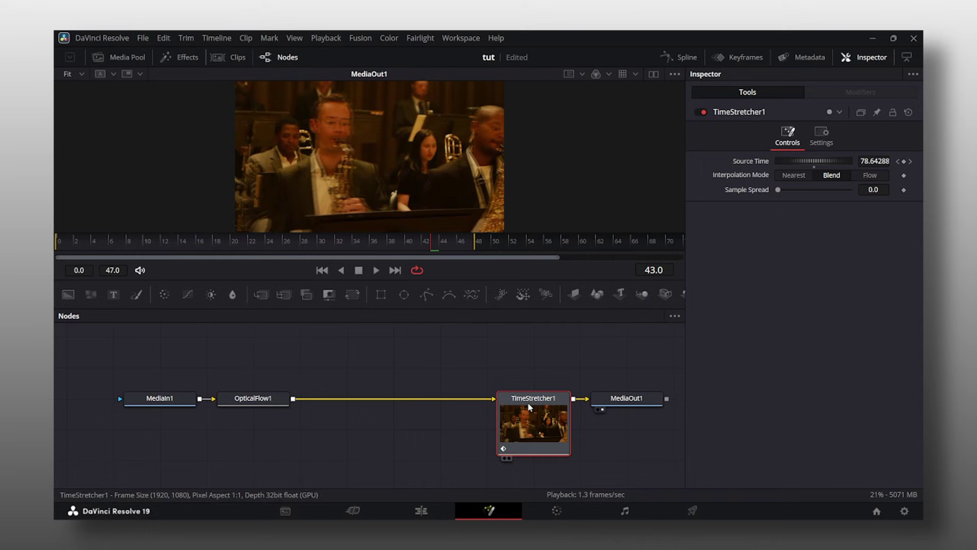
{"action": "left_click", "coordinate": [869, 175]}
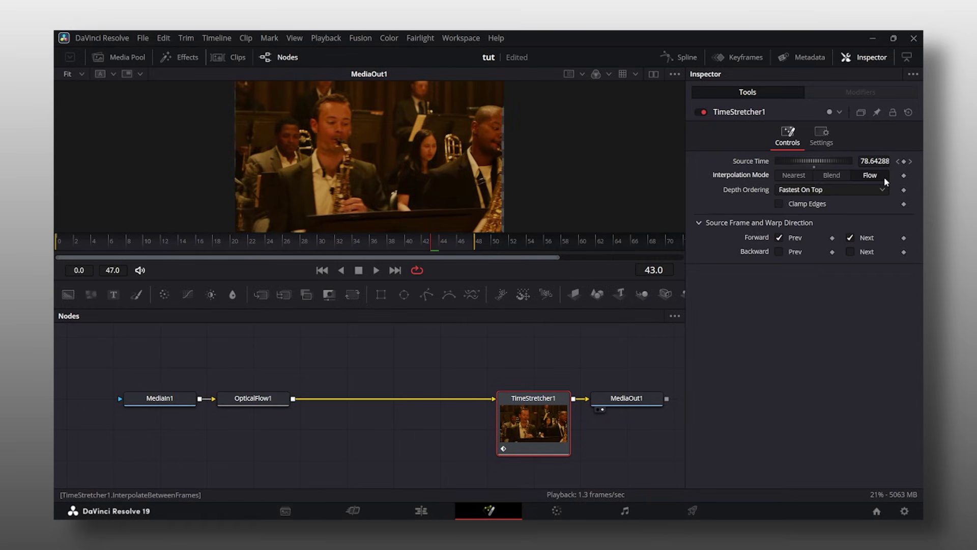
{"action": "left_click", "coordinate": [785, 204]}
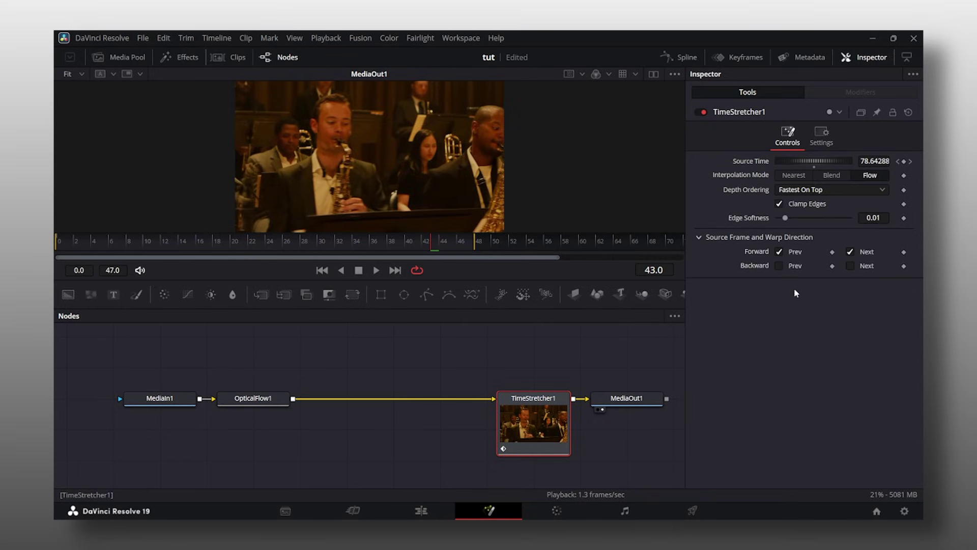
{"action": "left_click", "coordinate": [850, 266]}
{"action": "key", "text": "space"}
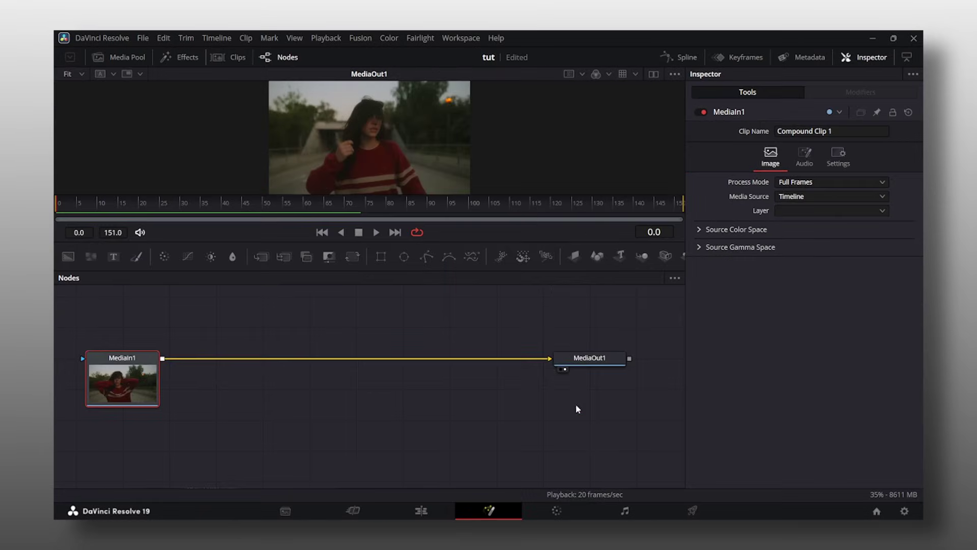
Insert a Time Stretcher between MediaIn1 and MediaOut1 using the 'time' tool search
{"action": "key", "text": "shift+space"}
{"action": "type", "text": "time"}
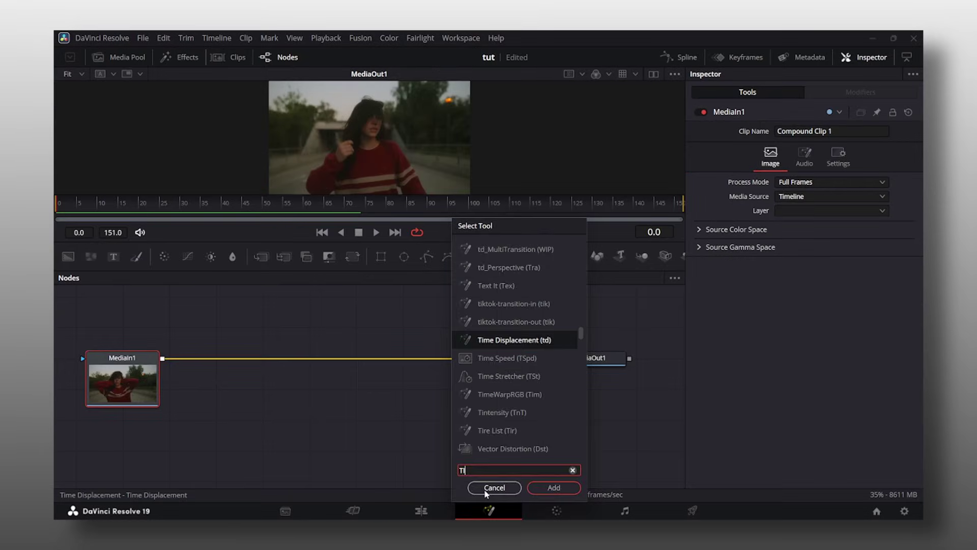
{"action": "key", "text": "Return"}
Keyframe Source Time at the clip start and at frames 12, 34 and 58
{"action": "left_click", "coordinate": [668, 58]}
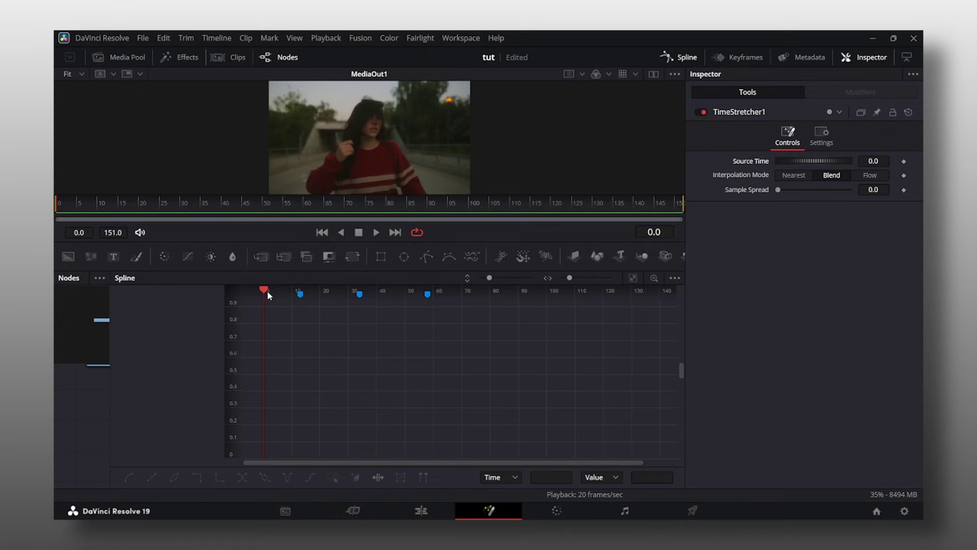
{"action": "left_click_drag", "start_coordinate": [267, 291], "coordinate": [244, 291]}
{"action": "left_click", "coordinate": [904, 161]}
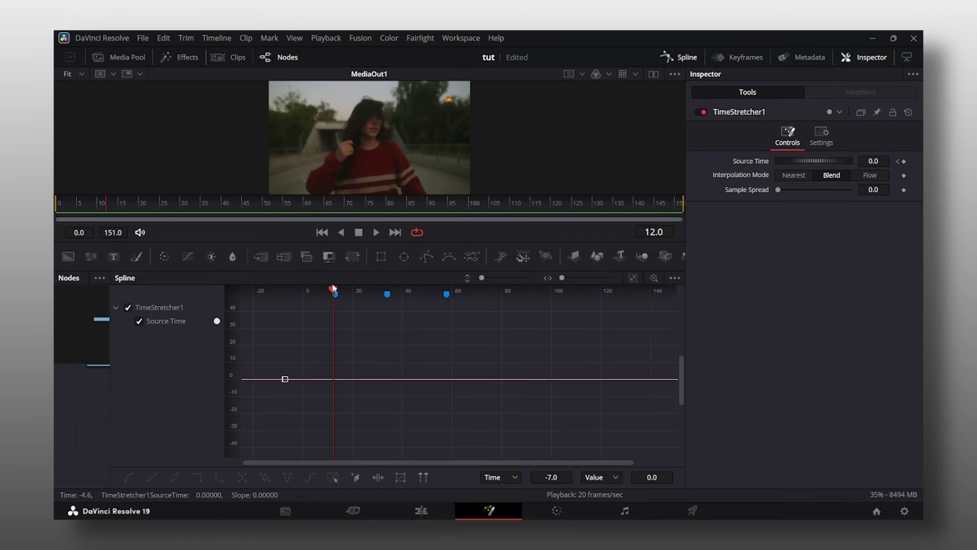
{"action": "left_click", "coordinate": [904, 161]}
{"action": "key", "text": "shift+Down"}
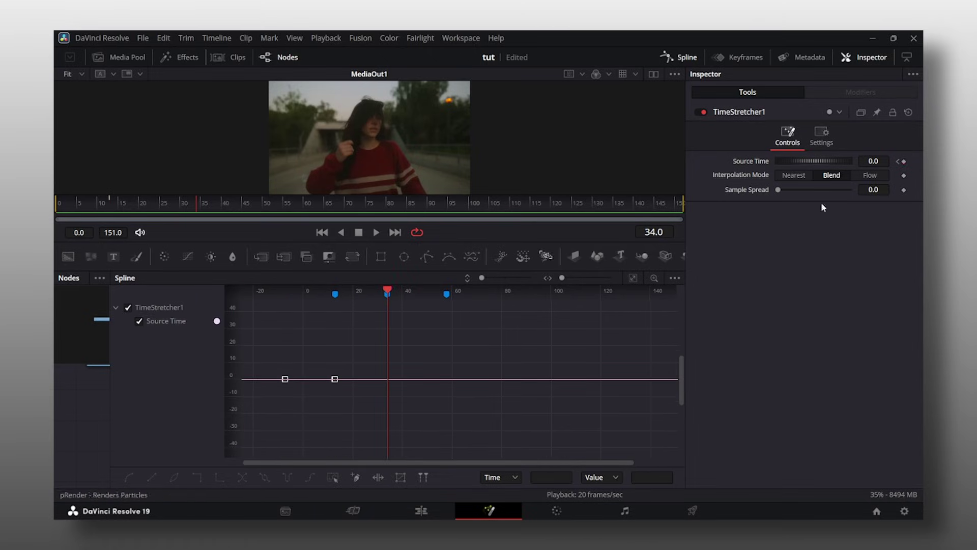
{"action": "left_click", "coordinate": [903, 161]}
{"action": "key", "text": "shift+Down"}
{"action": "left_click", "coordinate": [904, 161]}
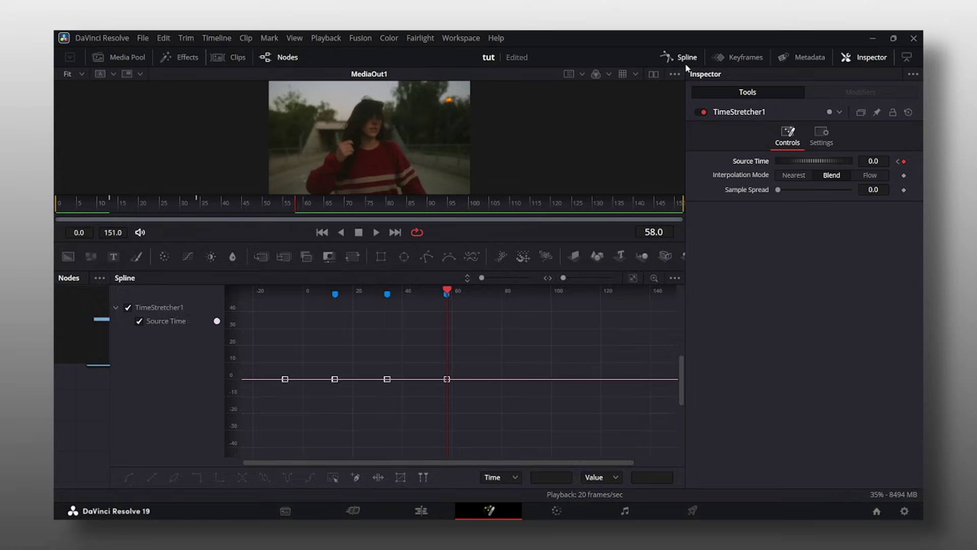
{"action": "left_click", "coordinate": [682, 58]}
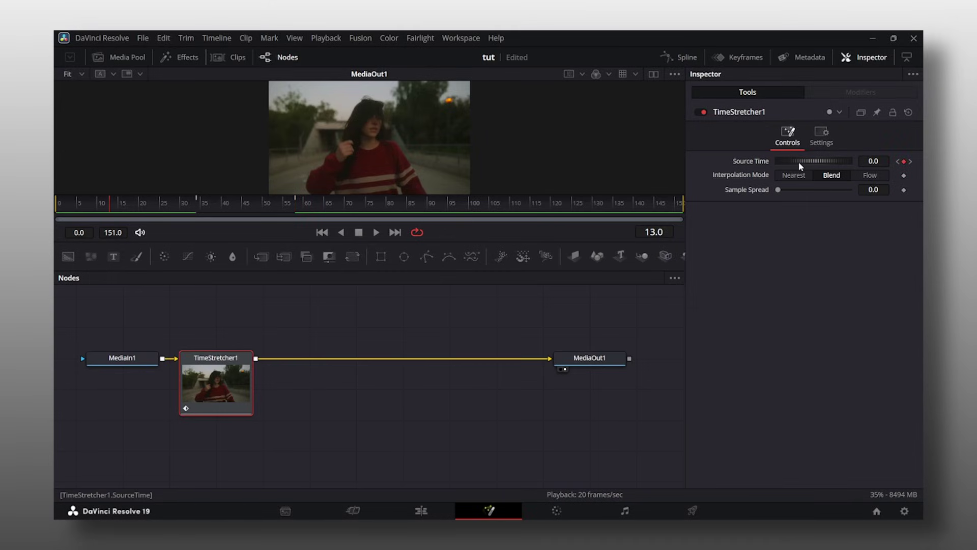
Set the Source Time keyframes to 15.9, then 29.7 at frame 34 and 13.8 at frame 58
{"action": "left_click_drag", "start_coordinate": [798, 161], "coordinate": [813, 162]}
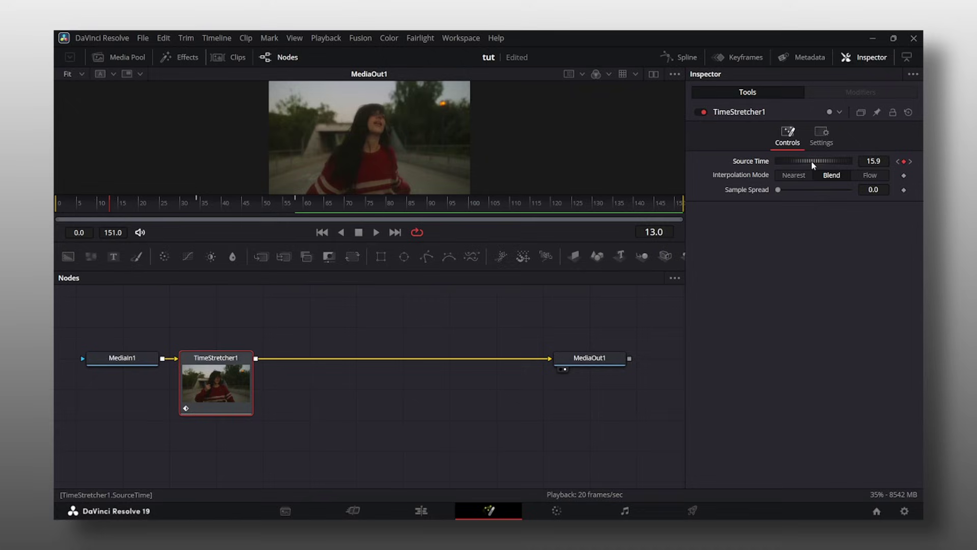
{"action": "left_click_drag", "start_coordinate": [113, 203], "coordinate": [201, 206]}
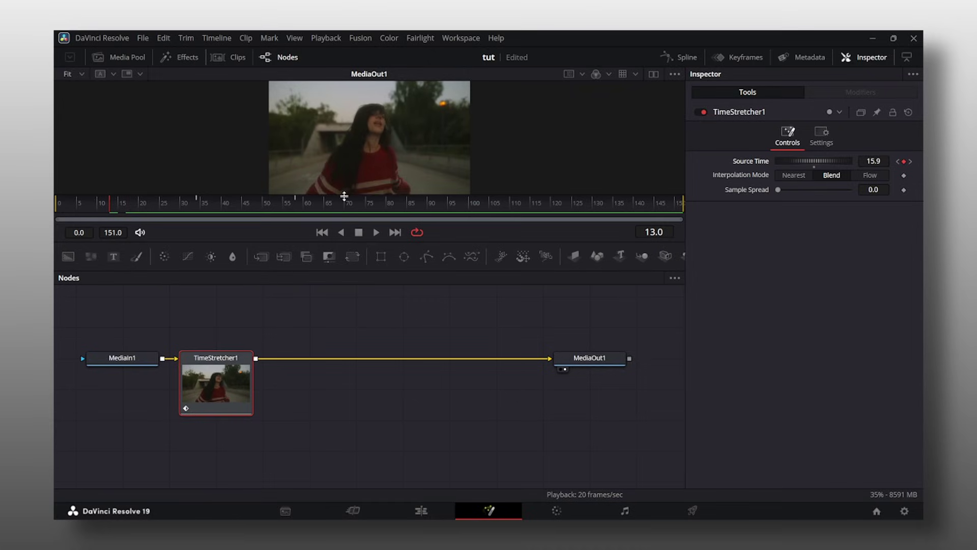
{"action": "left_click_drag", "start_coordinate": [110, 202], "coordinate": [198, 203]}
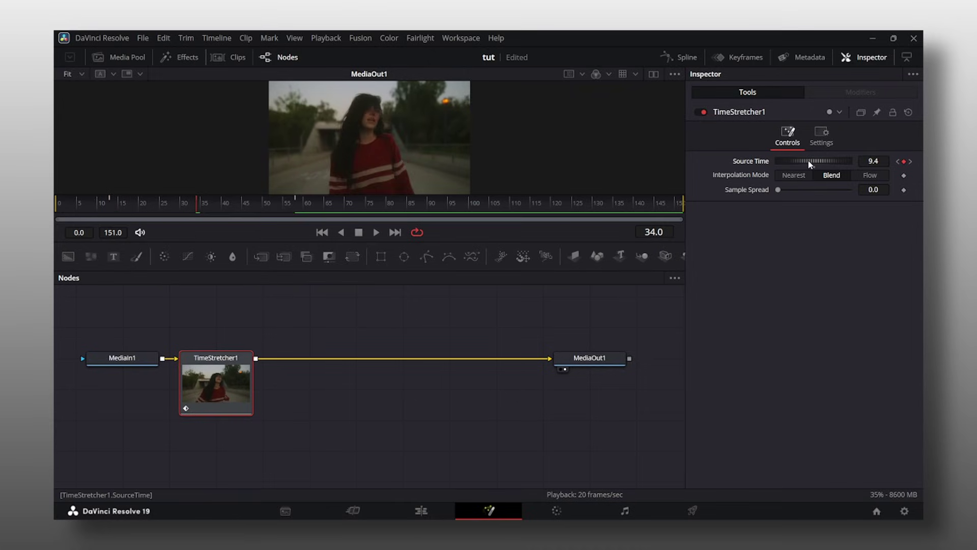
{"action": "left_click_drag", "start_coordinate": [808, 160], "coordinate": [817, 160]}
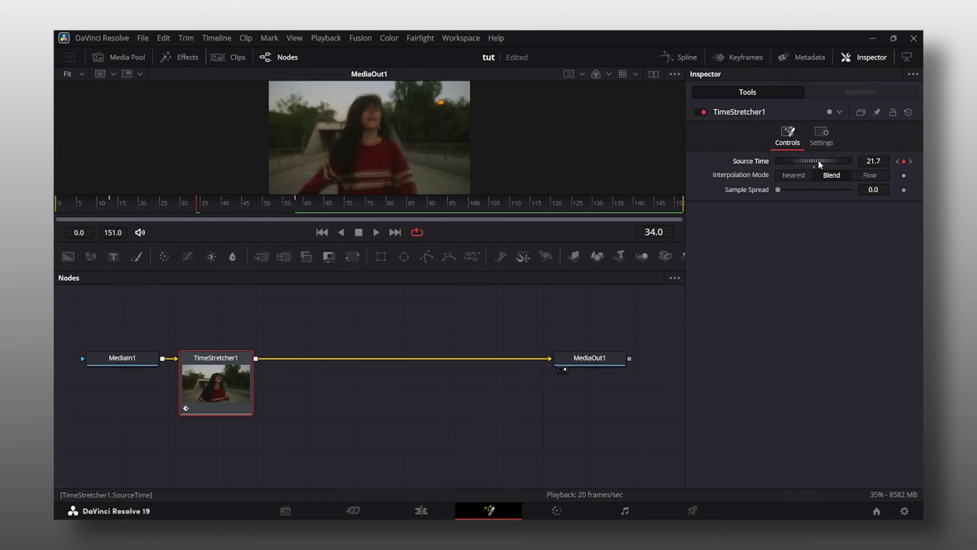
{"action": "left_click_drag", "start_coordinate": [197, 203], "coordinate": [295, 199]}
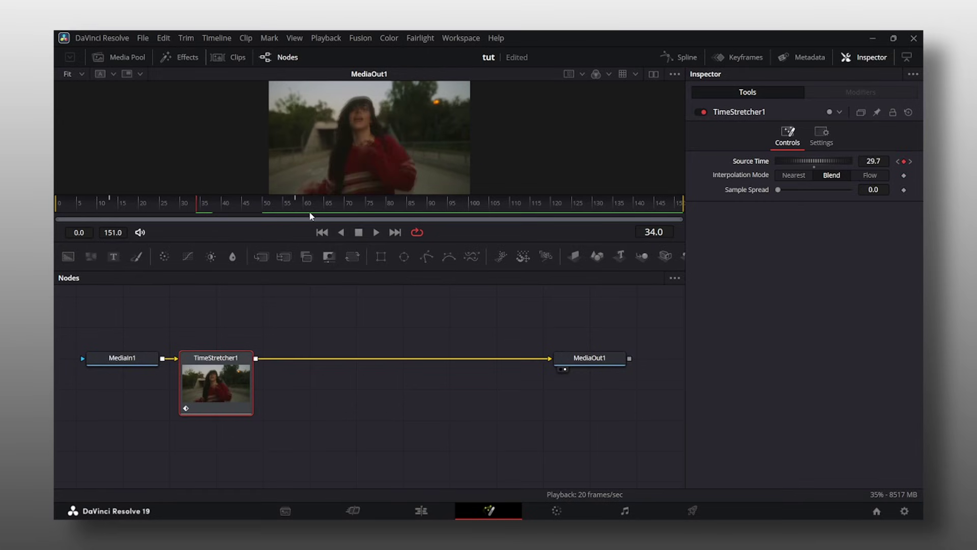
{"action": "left_click", "coordinate": [295, 200]}
{"action": "left_click_drag", "start_coordinate": [825, 162], "coordinate": [846, 163]}
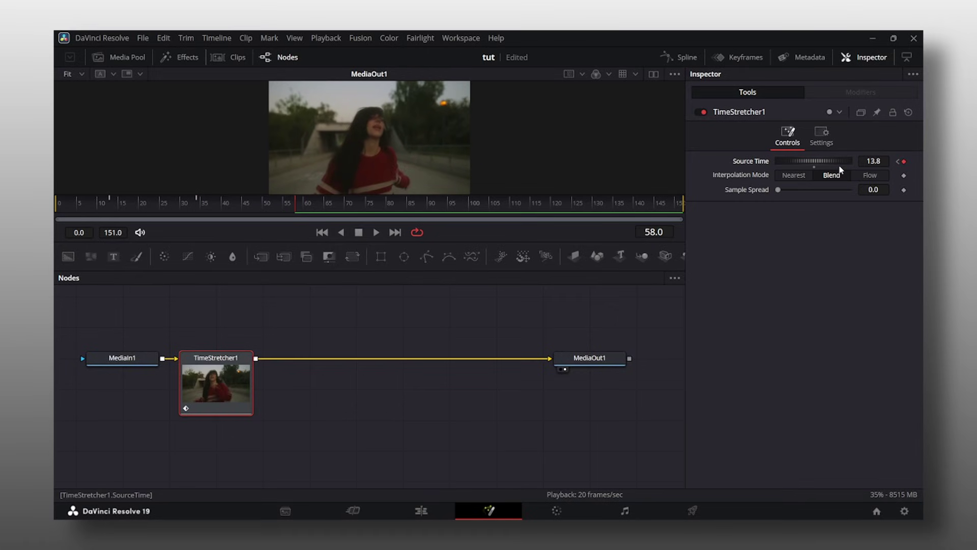
{"action": "left_click", "coordinate": [679, 57]}
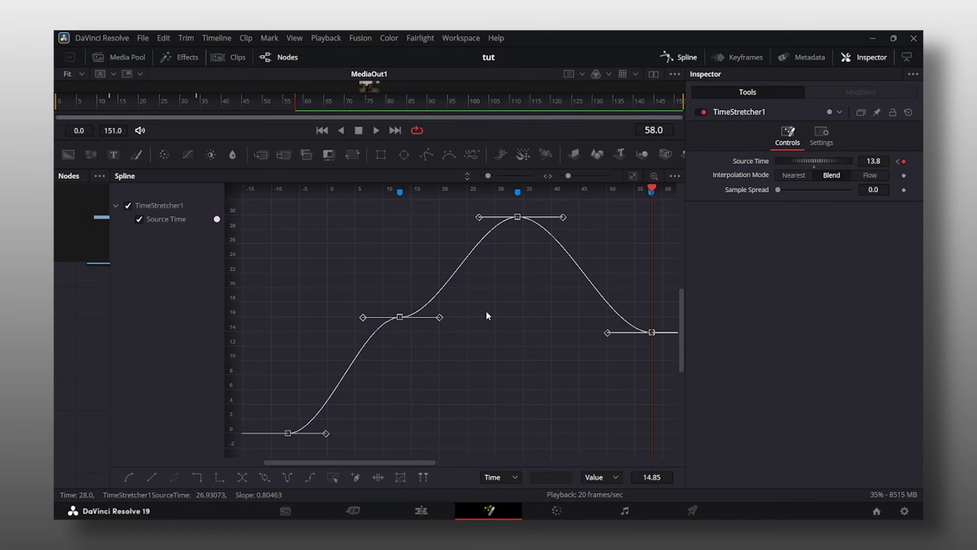
Zoom into the curve and ease the rise from the bottom keyframe into the frame-34 peak
{"action": "left_click_drag", "start_coordinate": [487, 312], "coordinate": [514, 312]}
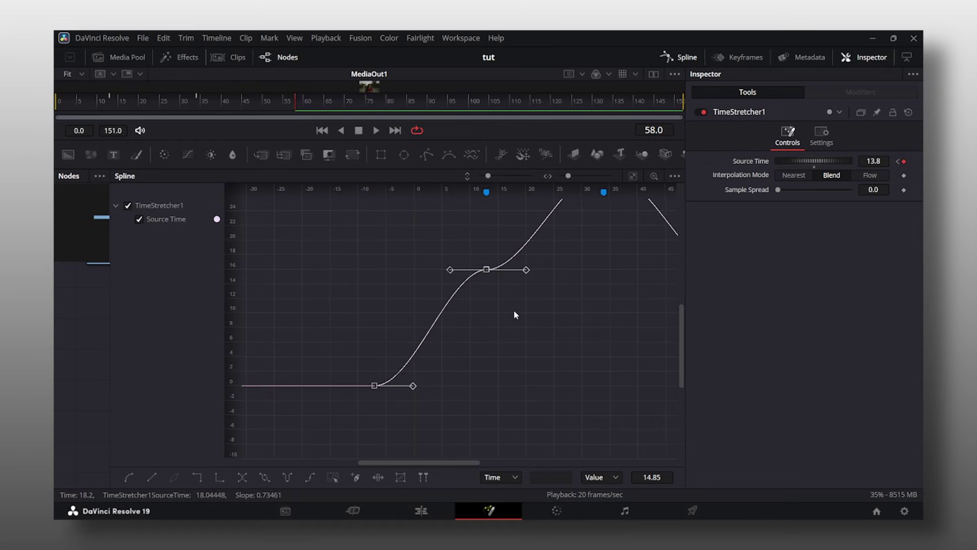
{"action": "scroll", "coordinate": [471, 372], "scroll_direction": "up", "scroll_amount": 4}
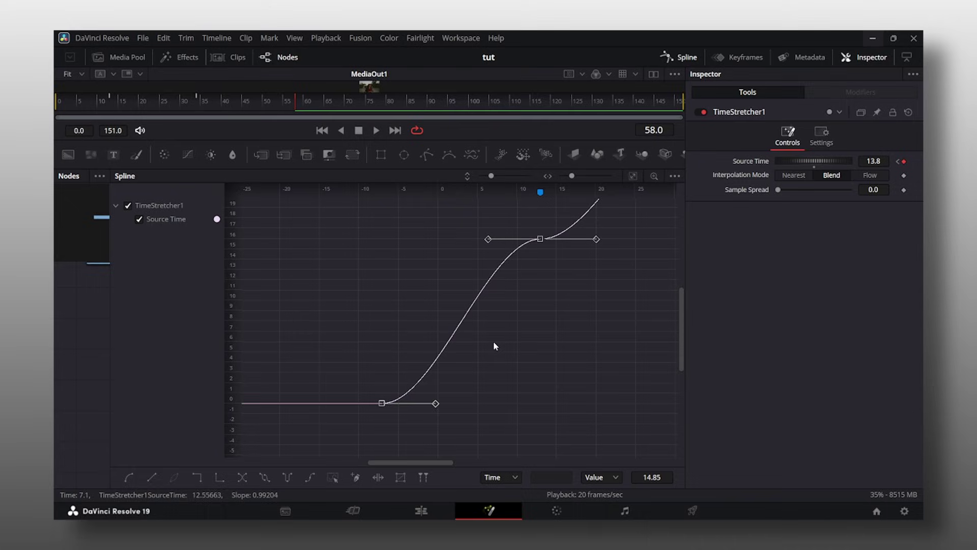
{"action": "scroll", "coordinate": [499, 309], "scroll_direction": "up", "scroll_amount": 2}
{"action": "left_click_drag", "start_coordinate": [407, 442], "coordinate": [379, 308]}
{"action": "left_click_drag", "start_coordinate": [482, 209], "coordinate": [413, 270]}
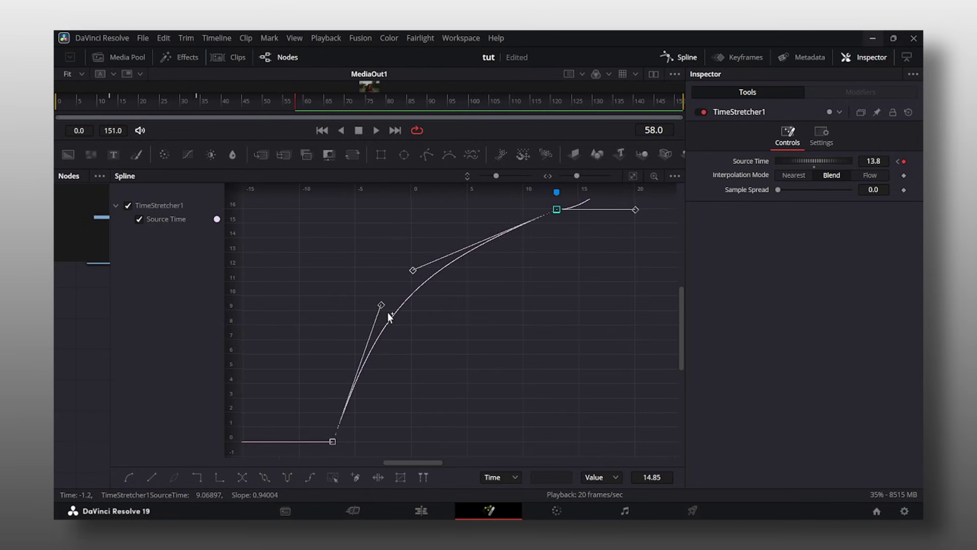
Pull the peak and last-keyframe handles so the drop tapers smoothly to 13.8, then fit the view
{"action": "left_click_drag", "start_coordinate": [565, 287], "coordinate": [338, 492]}
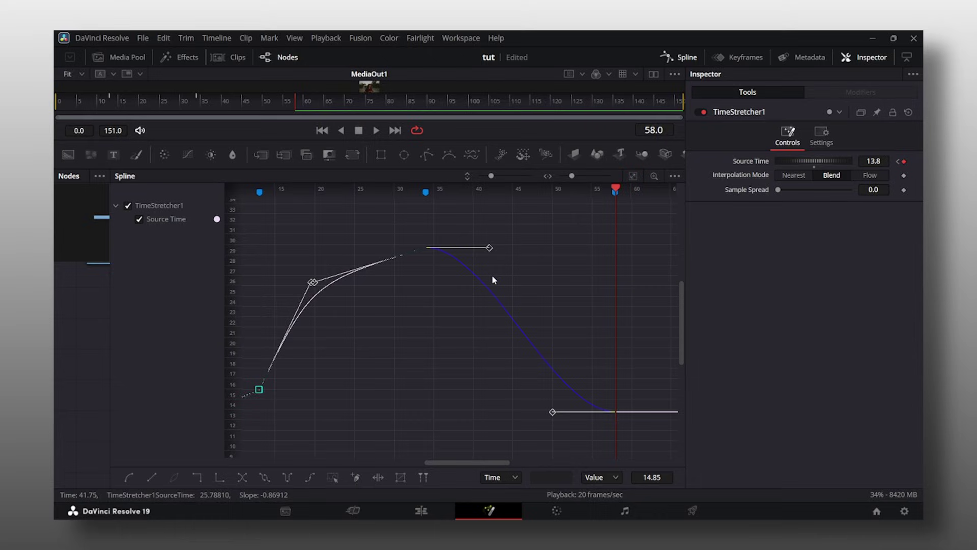
{"action": "left_click_drag", "start_coordinate": [489, 248], "coordinate": [463, 353]}
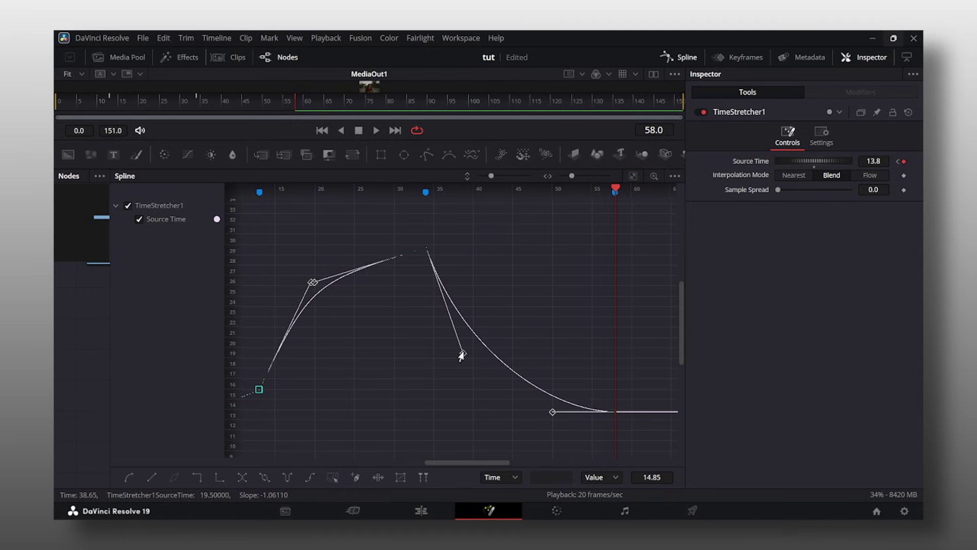
{"action": "left_click_drag", "start_coordinate": [552, 411], "coordinate": [470, 383]}
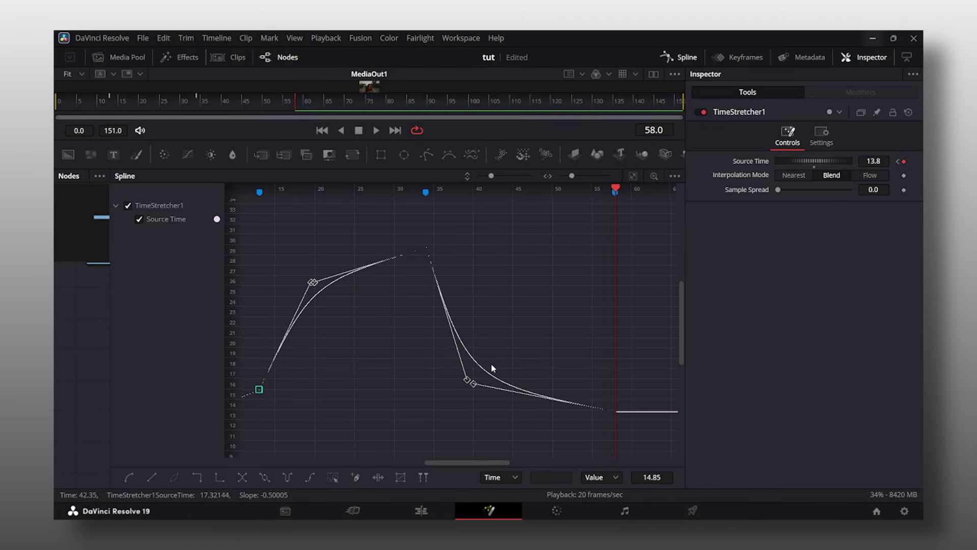
{"action": "key", "text": "ctrl+f"}
{"action": "left_click", "coordinate": [420, 331]}
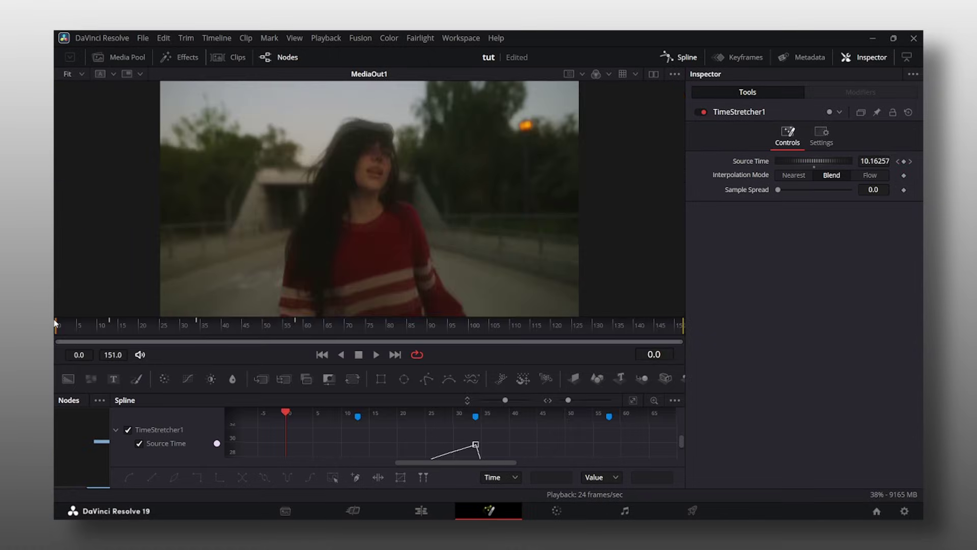
Play the remapped clip, stop it, and scrub back to frame 0 to replay the ramp
{"action": "key", "text": "space"}
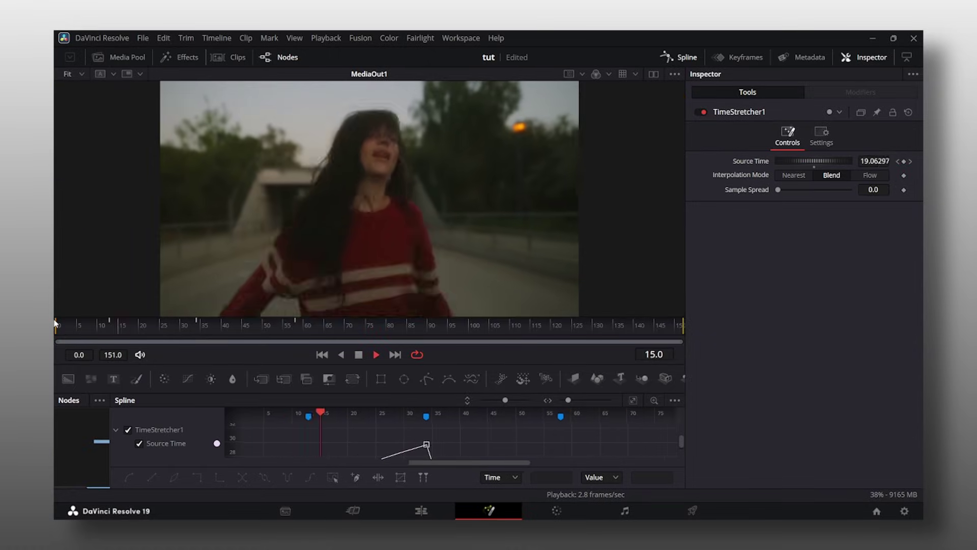
{"action": "key", "text": "space"}
{"action": "left_click_drag", "start_coordinate": [283, 327], "coordinate": [56, 349]}
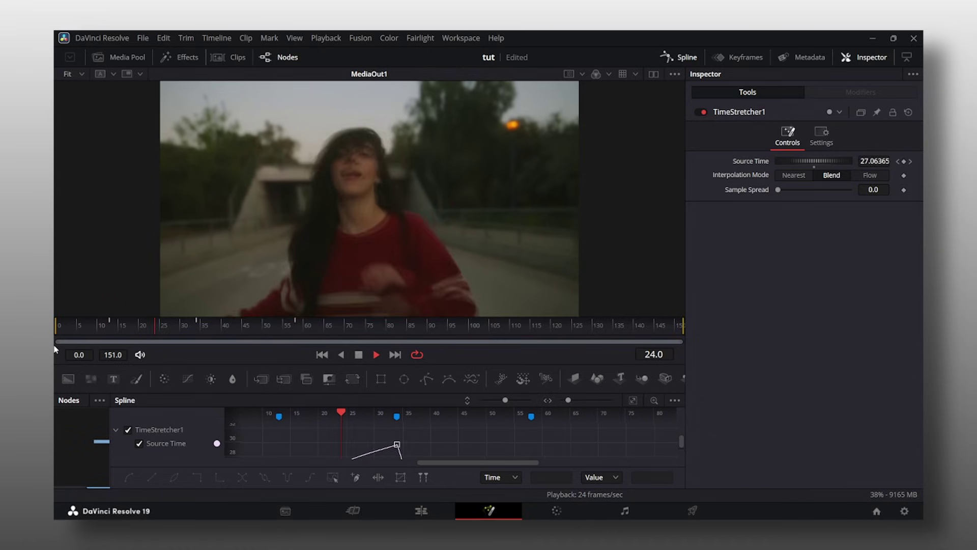
{"action": "key", "text": "space"}
{"action": "left_click_drag", "start_coordinate": [176, 328], "coordinate": [55, 344]}
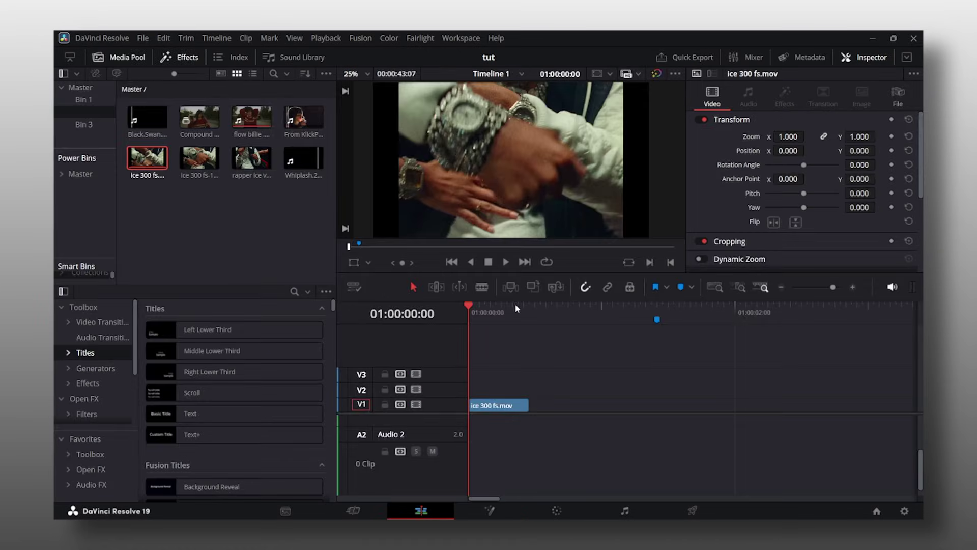
Preview the short ice 300 fs.mov clip, then set up an AVI export with a chosen codec in Custom Export
{"action": "left_click_drag", "start_coordinate": [515, 308], "coordinate": [459, 316]}
{"action": "key", "text": "shift+8"}
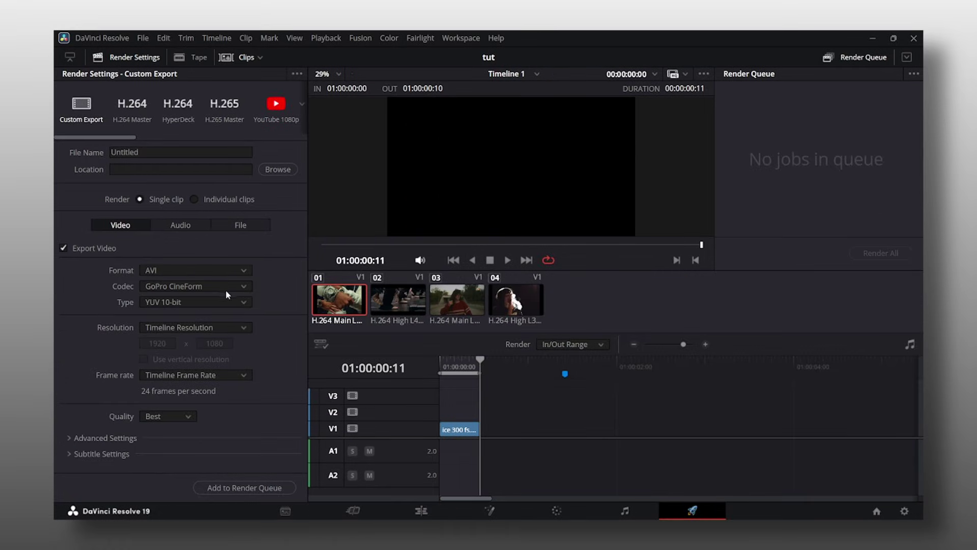
{"action": "left_click", "coordinate": [225, 288]}
{"action": "left_click", "coordinate": [204, 327]}
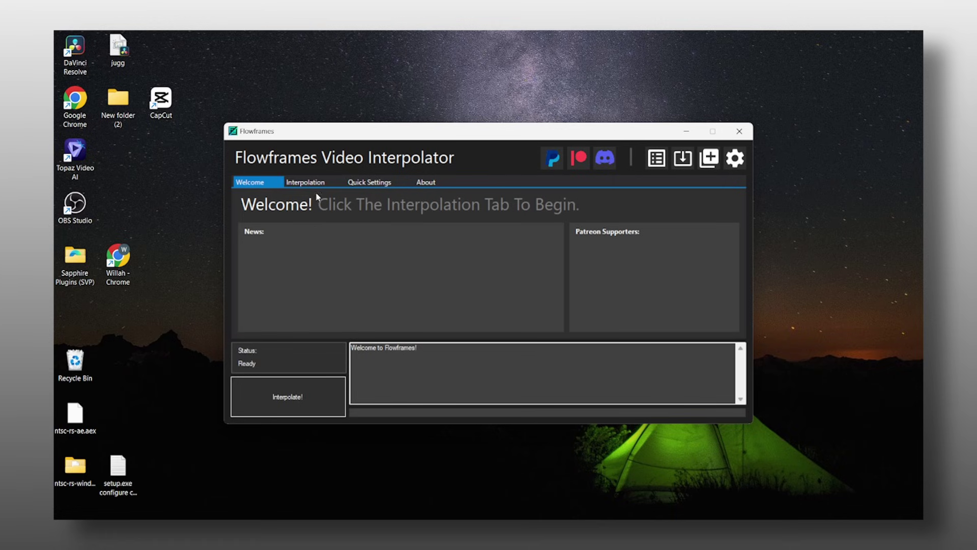
In Flowframes, pick ice 300 fs as the input video and D:\PEGGY as the output folder
{"action": "left_click", "coordinate": [306, 183]}
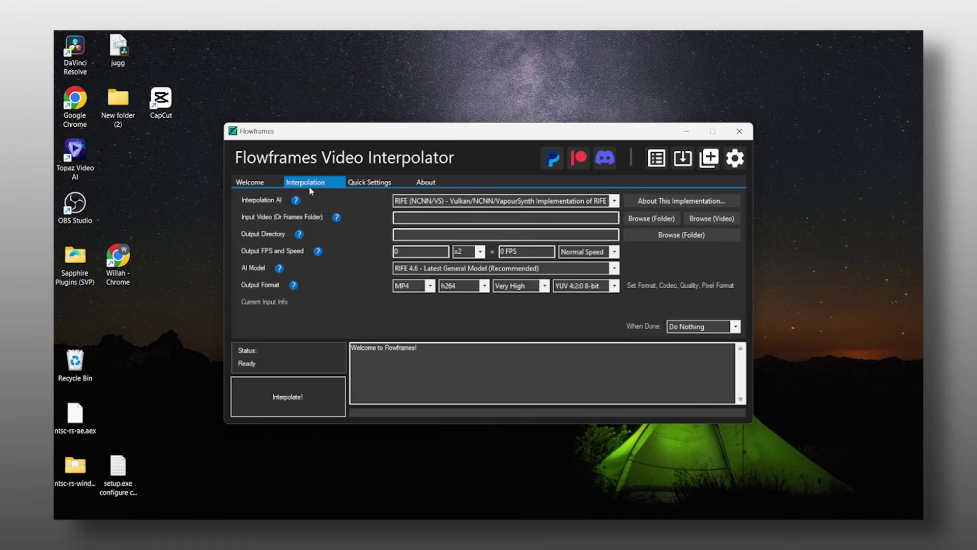
{"action": "left_click", "coordinate": [711, 218]}
{"action": "double_click", "coordinate": [485, 252]}
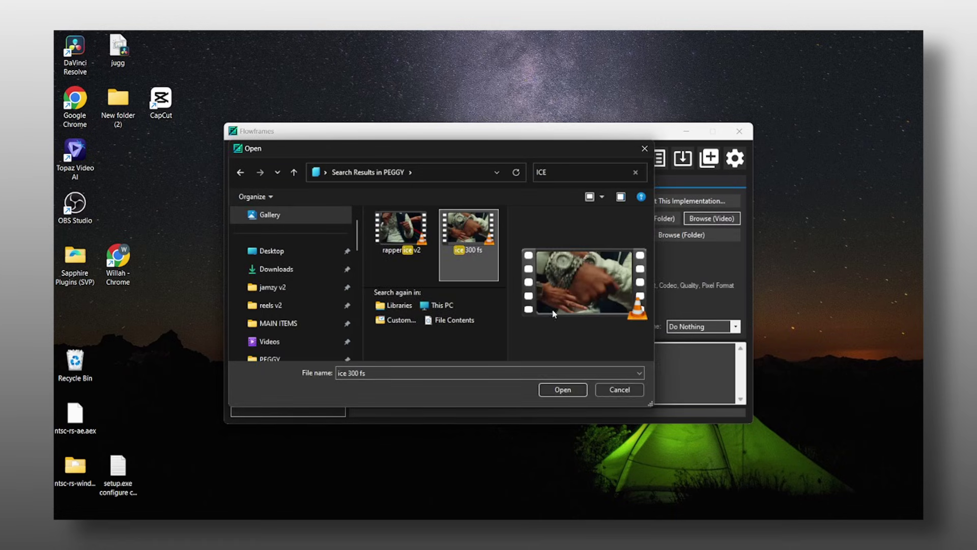
{"action": "left_click", "coordinate": [678, 235]}
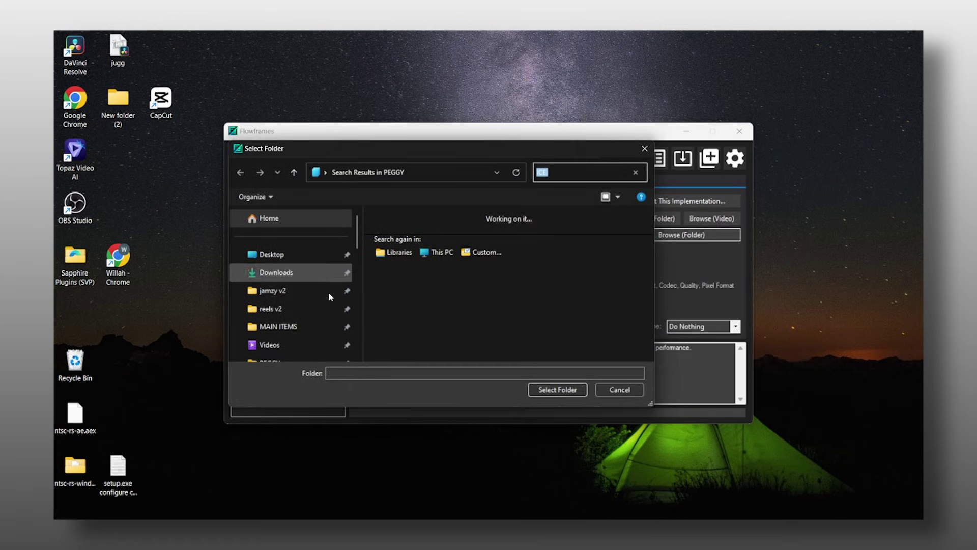
{"action": "left_click", "coordinate": [619, 390]}
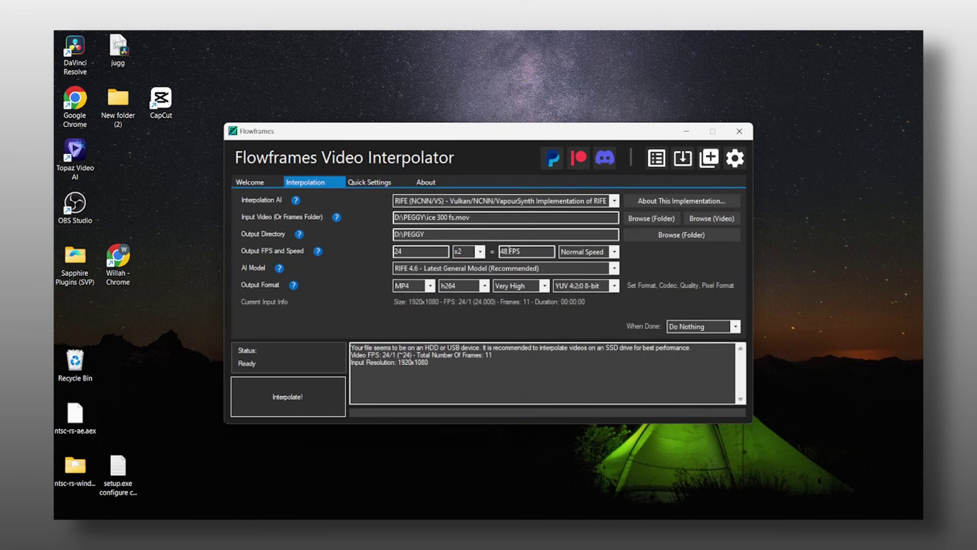
Set the output frame rate to 300 FPS and start the interpolation
{"action": "left_click_drag", "start_coordinate": [508, 251], "coordinate": [493, 248]}
{"action": "type", "text": "300"}
{"action": "key", "text": "Tab"}
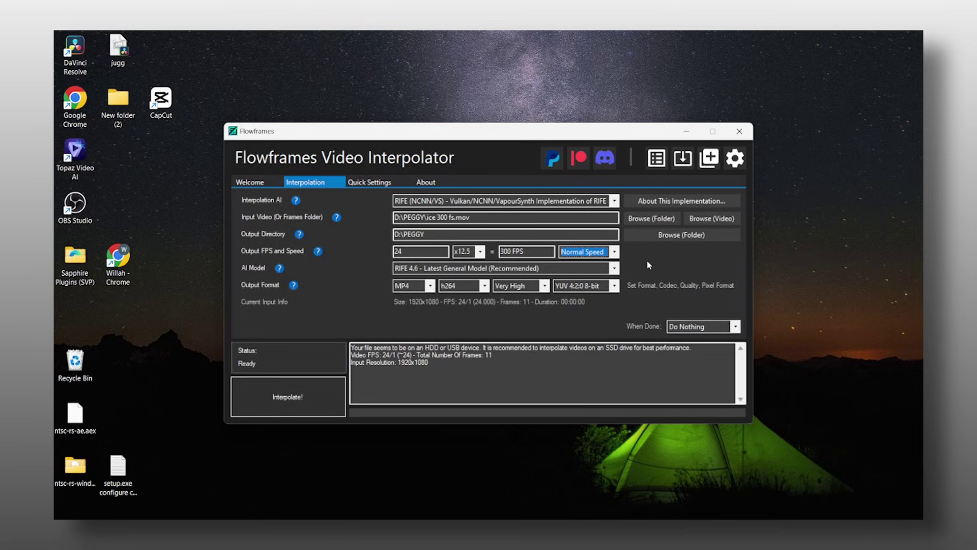
{"action": "left_click", "coordinate": [337, 394]}
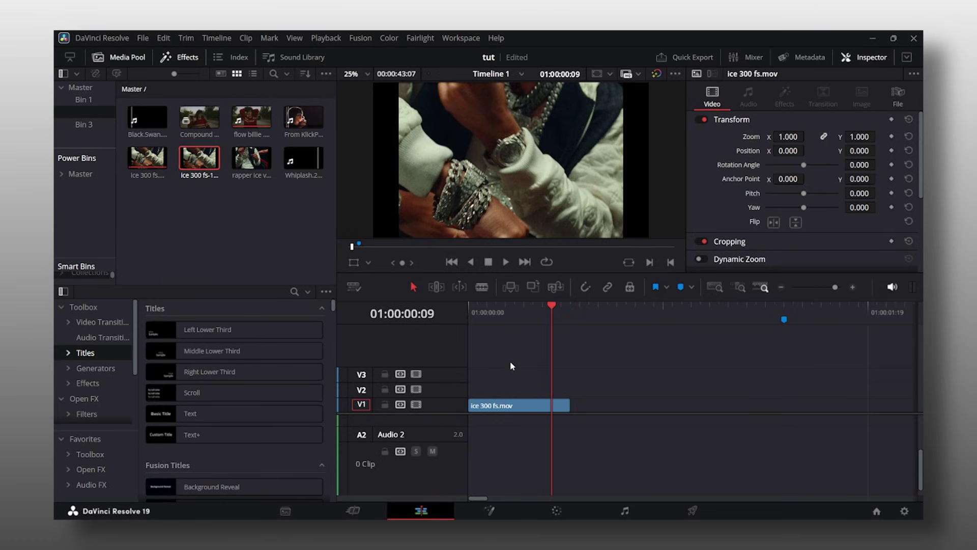
Put the interpolated 300fps clip on V3, move it onto V1 over the original, and jump to Marker 1
{"action": "left_click_drag", "start_coordinate": [206, 160], "coordinate": [495, 381]}
{"action": "left_click_drag", "start_coordinate": [802, 313], "coordinate": [507, 336]}
{"action": "left_click", "coordinate": [526, 408]}
{"action": "left_click_drag", "start_coordinate": [577, 375], "coordinate": [579, 404]}
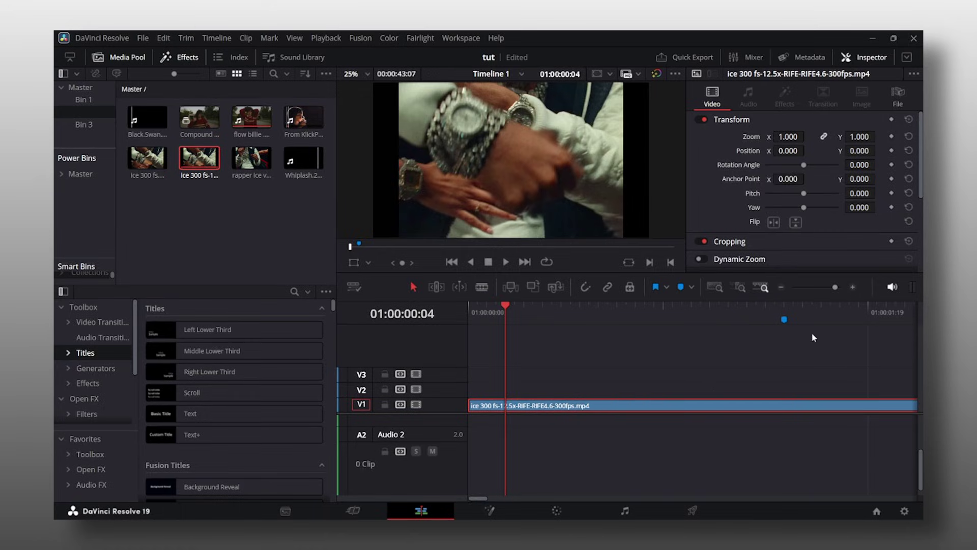
{"action": "left_click", "coordinate": [784, 316]}
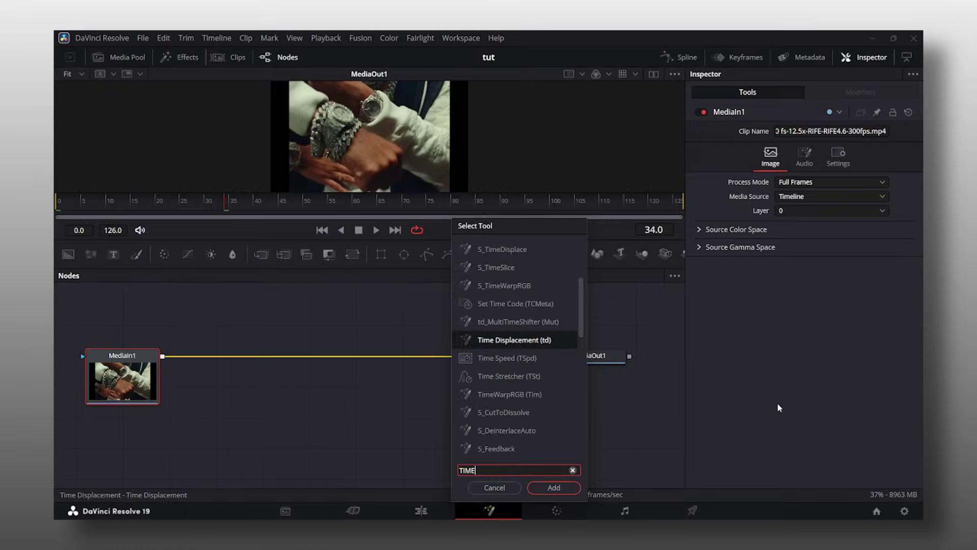
Add a Time Stretcher and set Source Time to 125 at the frame-34 keyframe
{"action": "type", "text": "s"}
{"action": "key", "text": "Return"}
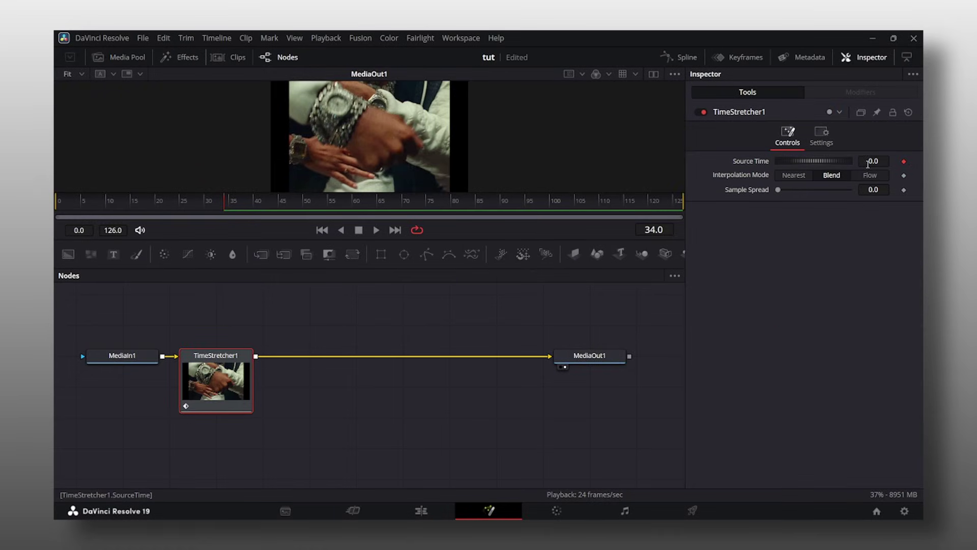
{"action": "left_click", "coordinate": [57, 202]}
{"action": "left_click", "coordinate": [909, 161]}
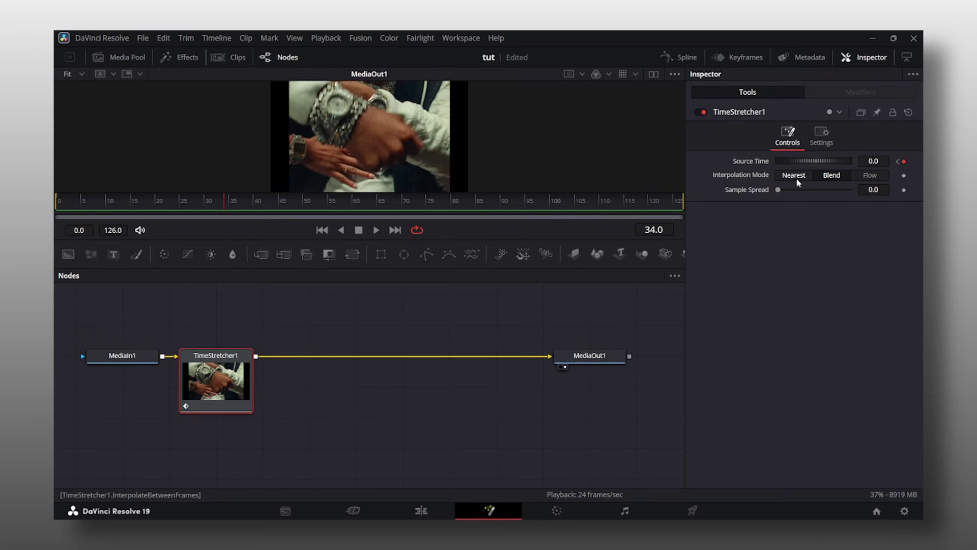
{"action": "left_click", "coordinate": [873, 162]}
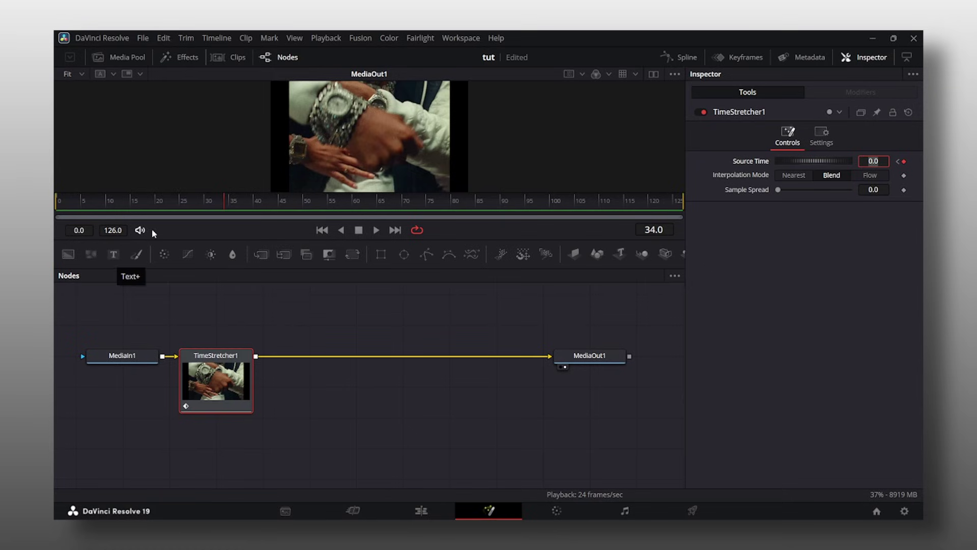
{"action": "type", "text": "125"}
{"action": "key", "text": "Tab"}
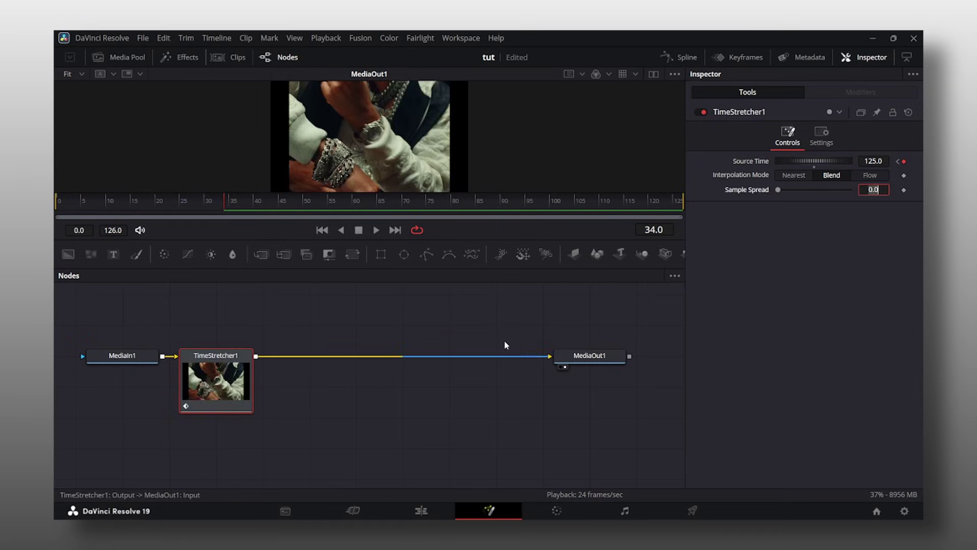
Reshape the Source Time spline so it rises steeply and eases into the last keyframe
{"action": "left_click", "coordinate": [678, 57]}
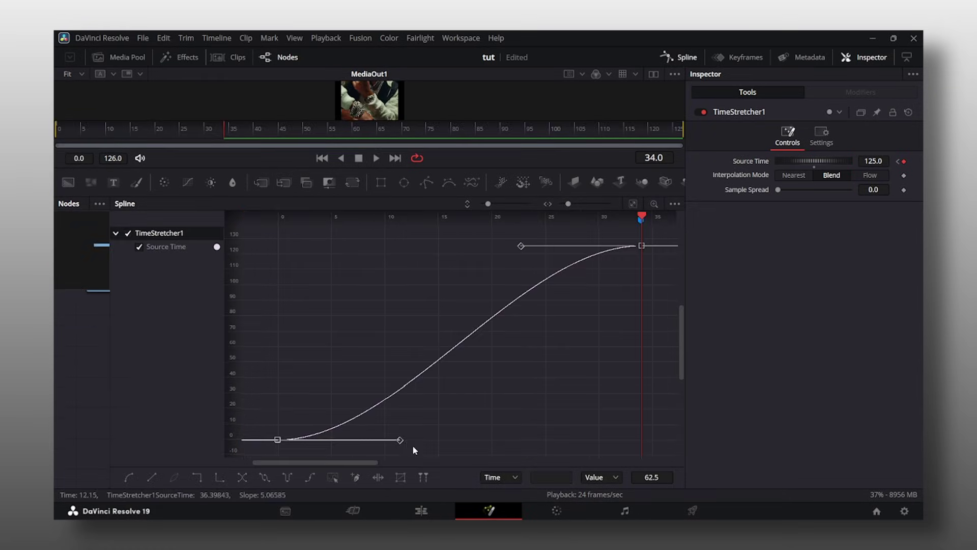
{"action": "left_click_drag", "start_coordinate": [400, 439], "coordinate": [328, 283]}
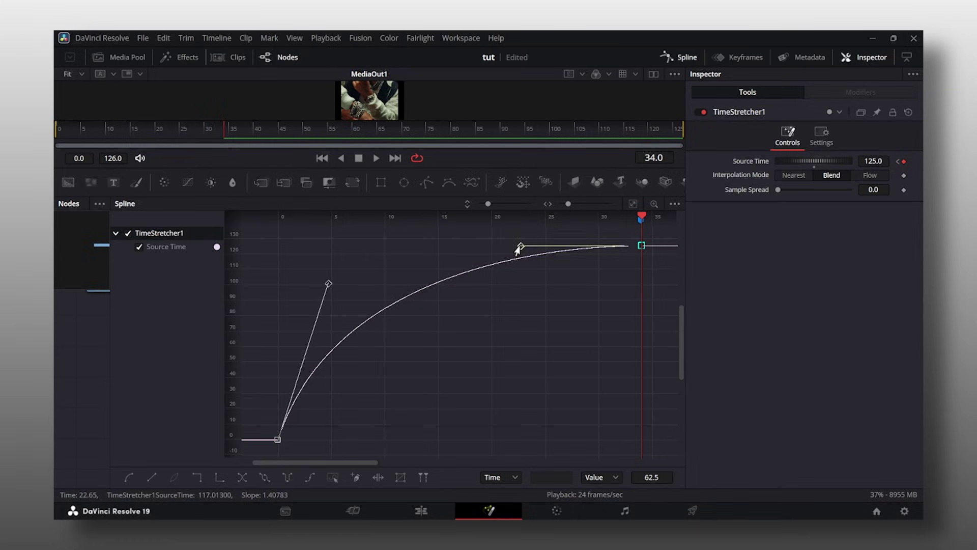
{"action": "left_click_drag", "start_coordinate": [519, 248], "coordinate": [414, 245]}
{"action": "left_click", "coordinate": [678, 57]}
Switch the Time Stretcher's interpolation to Flow and place the Edit-page playhead at Marker 1
{"action": "left_click", "coordinate": [870, 175]}
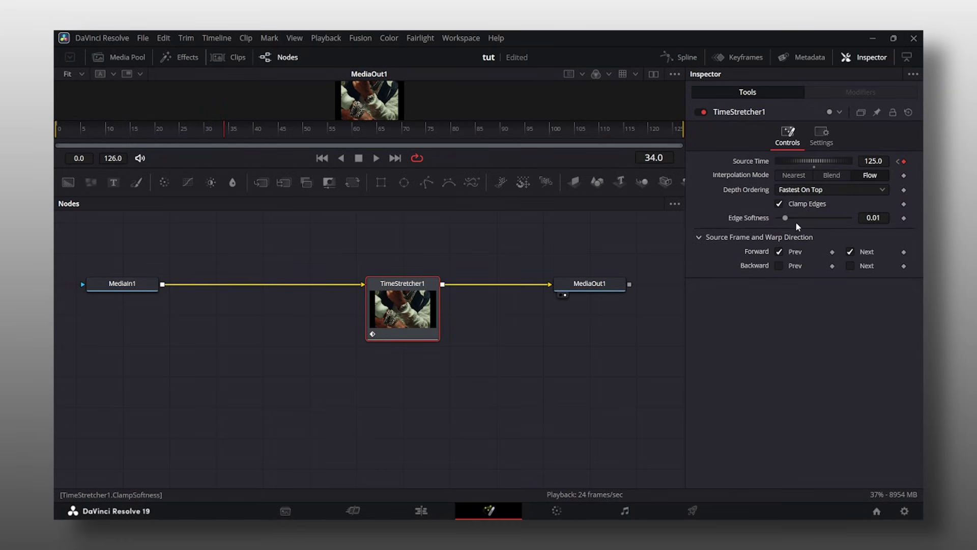
{"action": "left_click", "coordinate": [422, 510]}
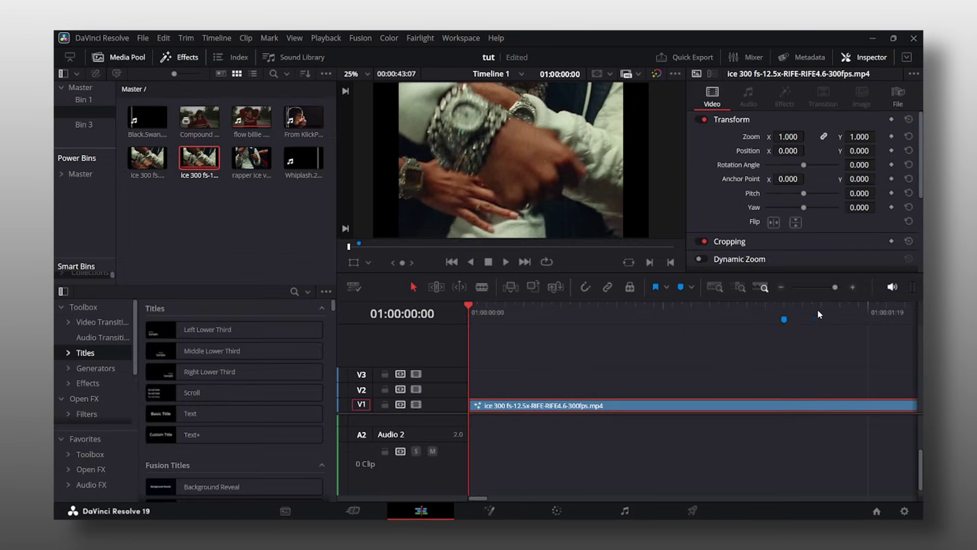
{"action": "left_click_drag", "start_coordinate": [790, 309], "coordinate": [783, 308]}
Trim the clip end at Marker 1, return to its Fusion composite, and play back the remapped ramp
{"action": "key", "text": "shift+]"}
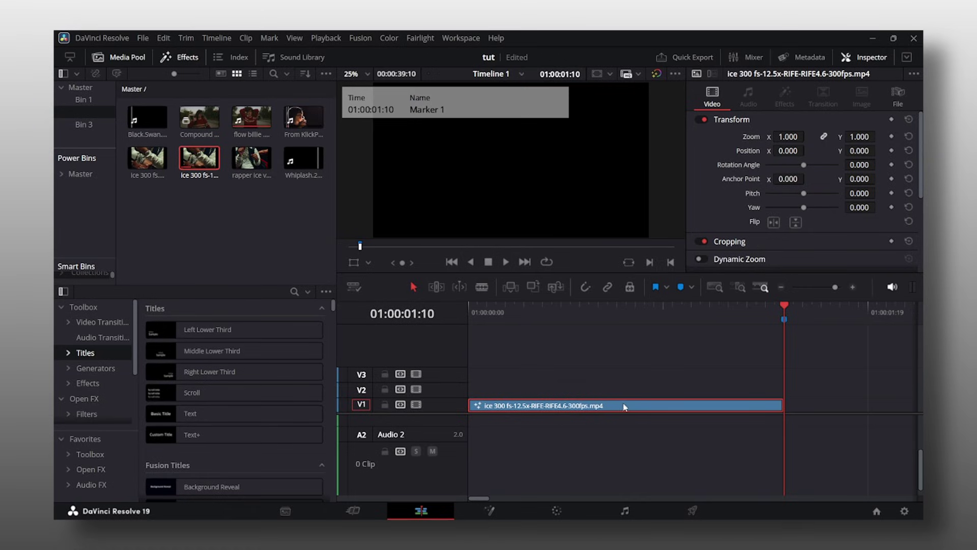
{"action": "left_click", "coordinate": [489, 510]}
{"action": "key", "text": "space"}
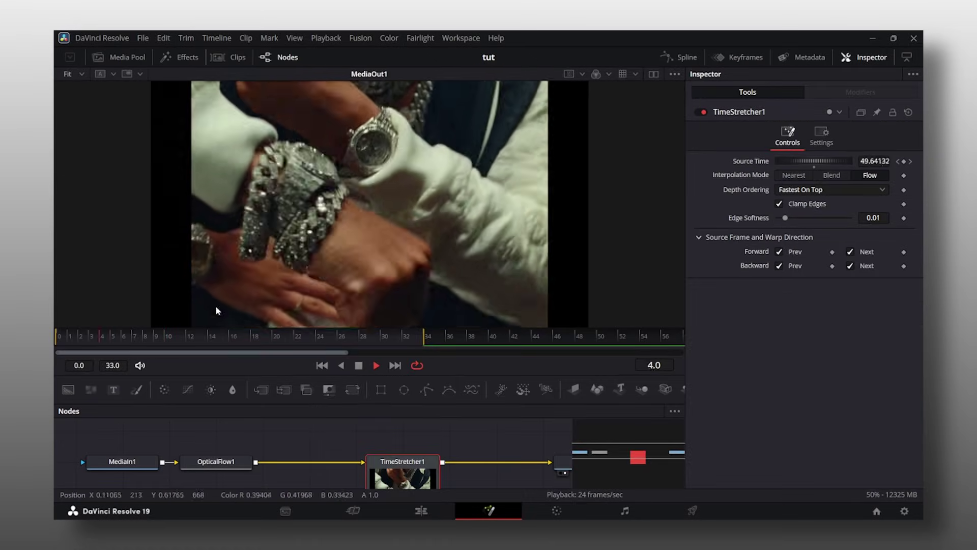